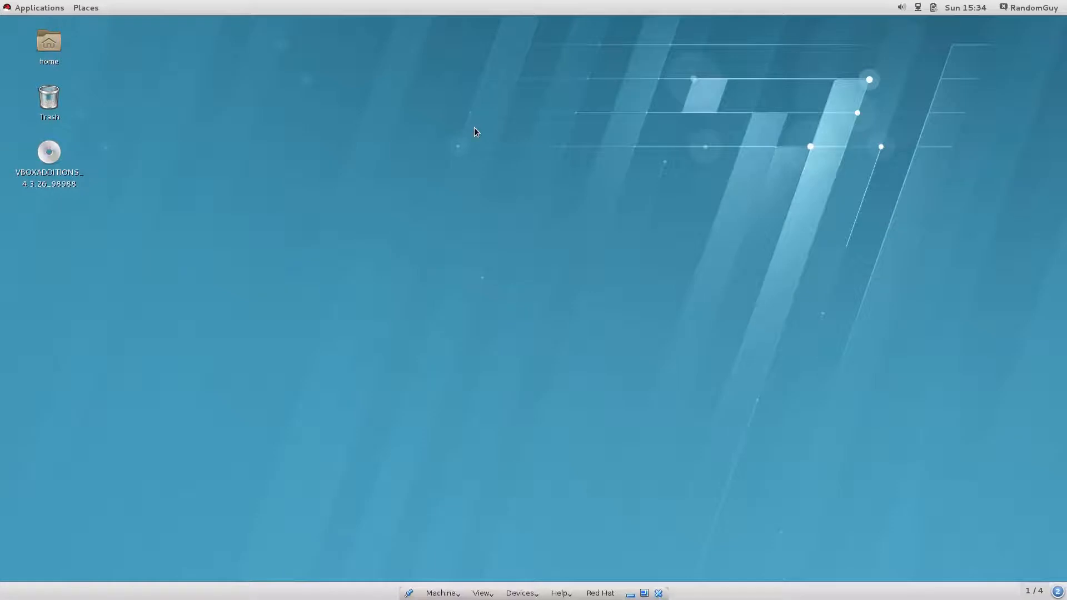
Switch the Red Hat VM from fullscreen to a windowed display using the mini-toolbar's View menu.
left_click(482, 593)
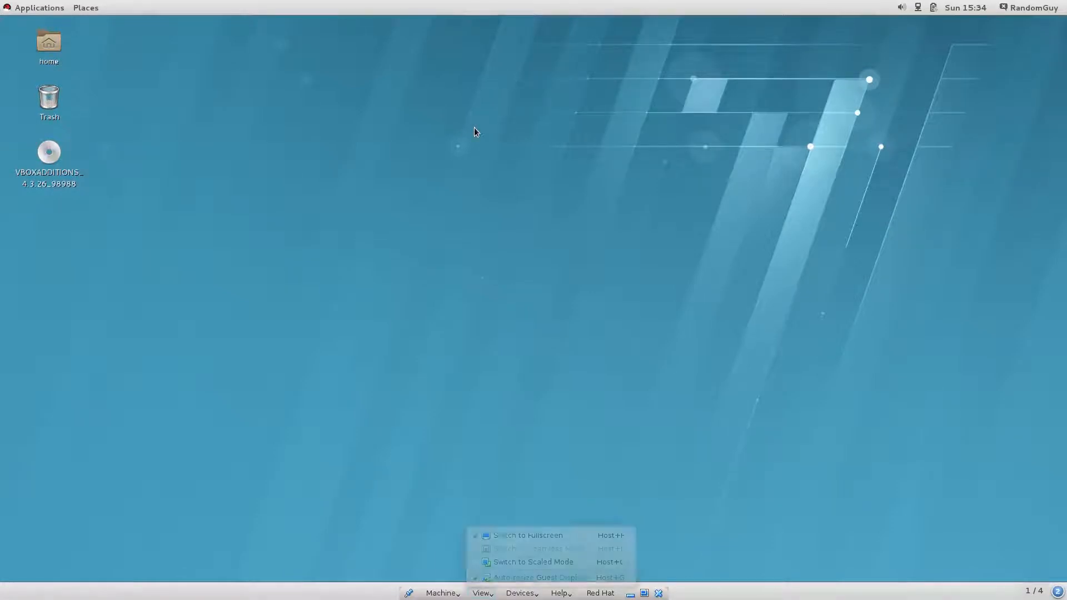
left_click(528, 536)
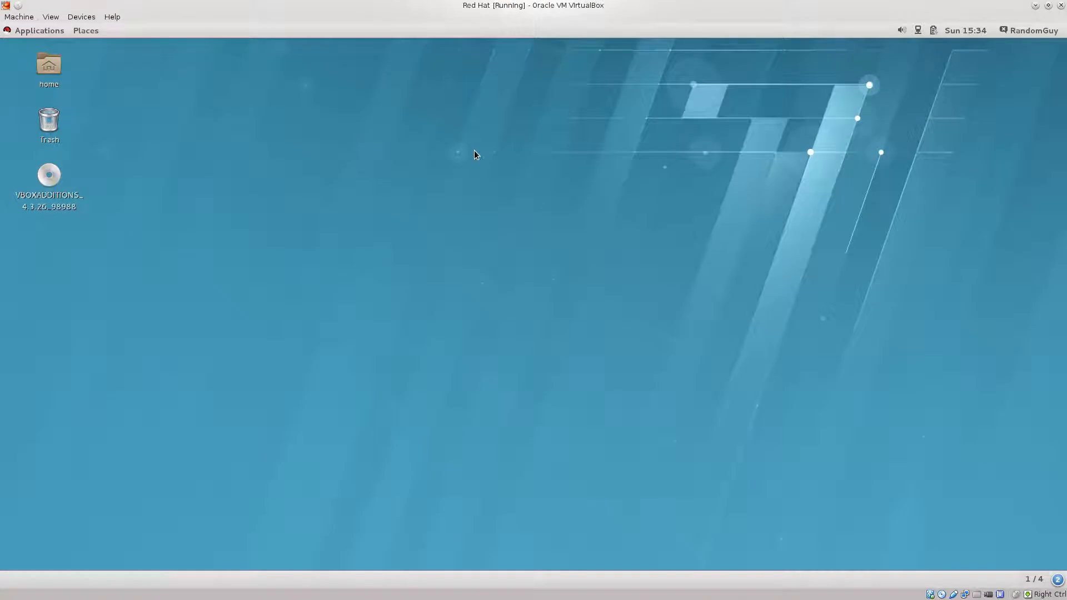
Toggle the Red Hat VM's display mode with Host+F so it fills the host screen.
key("alt+v")
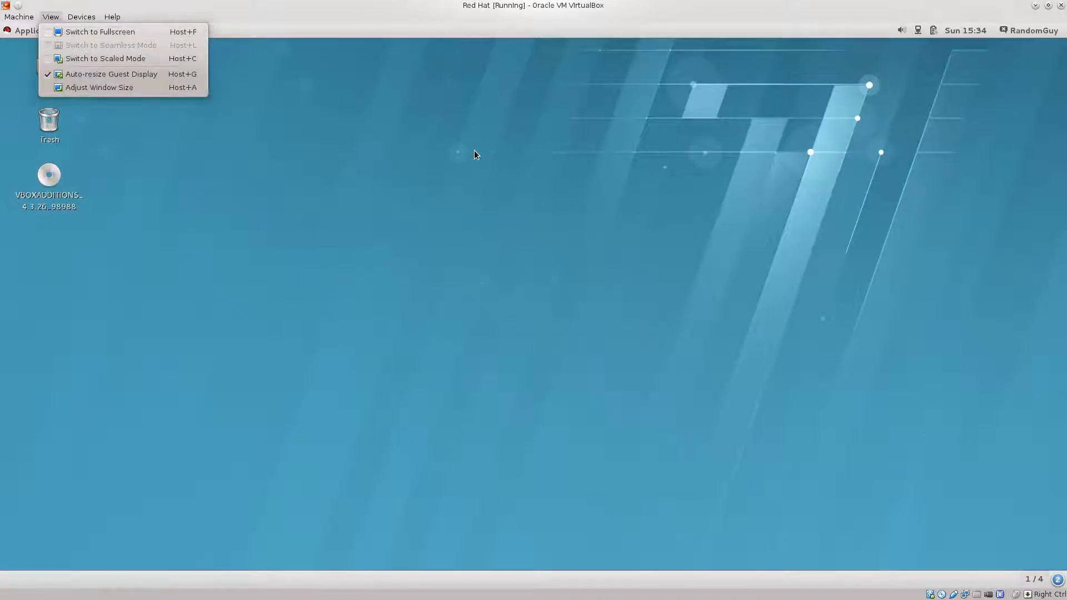
key("Escape")
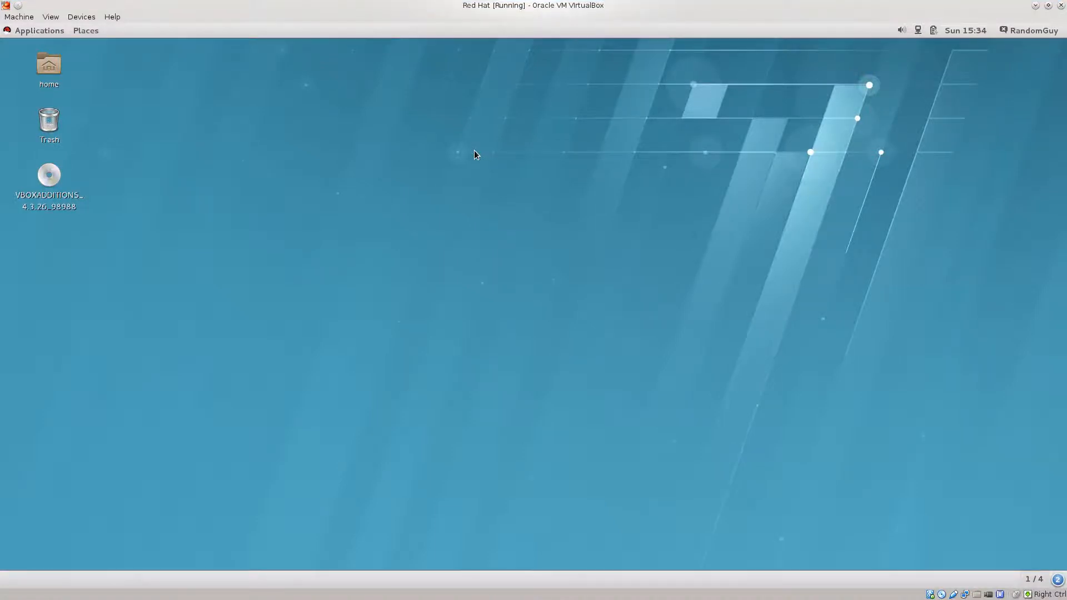
key("Control_R+f")
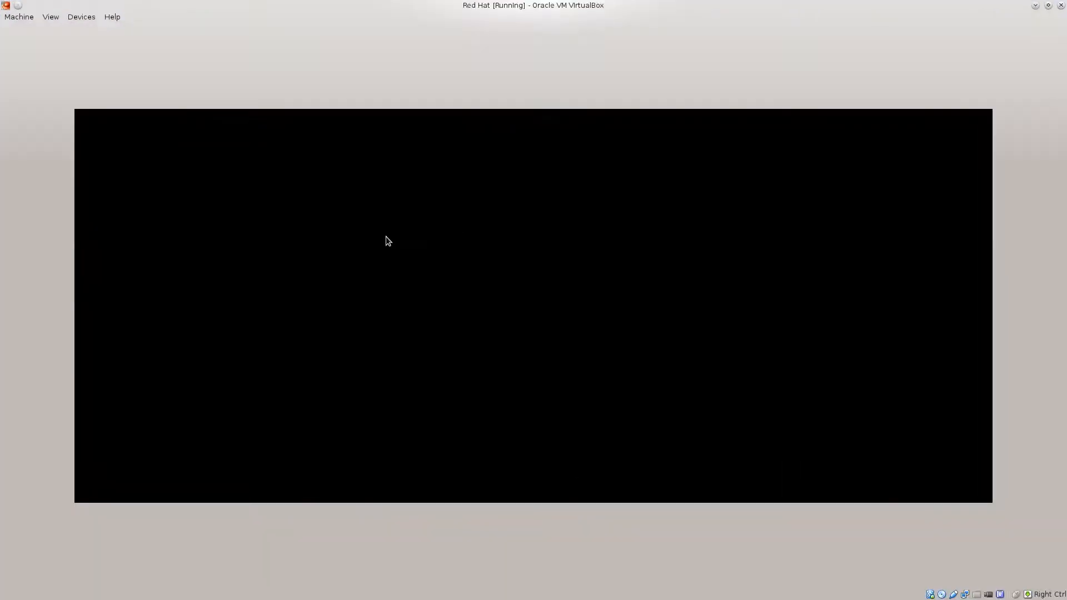
Restore the Red Hat VM to a normal window, then dismiss the mouse-capture notice and monitor configuration error.
key("ctrl+f")
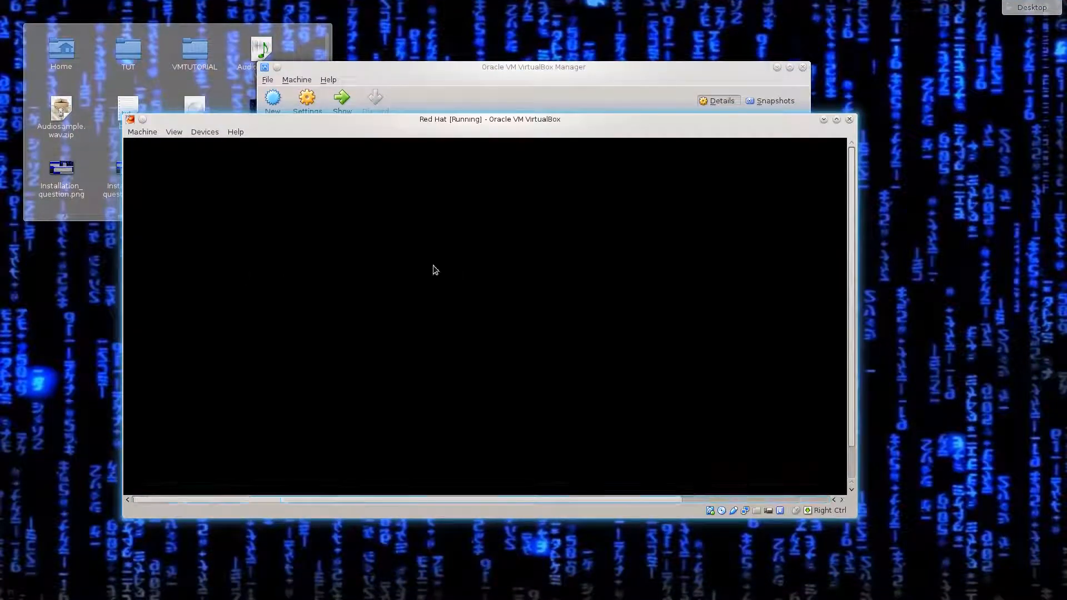
left_click(434, 270)
key("Return")
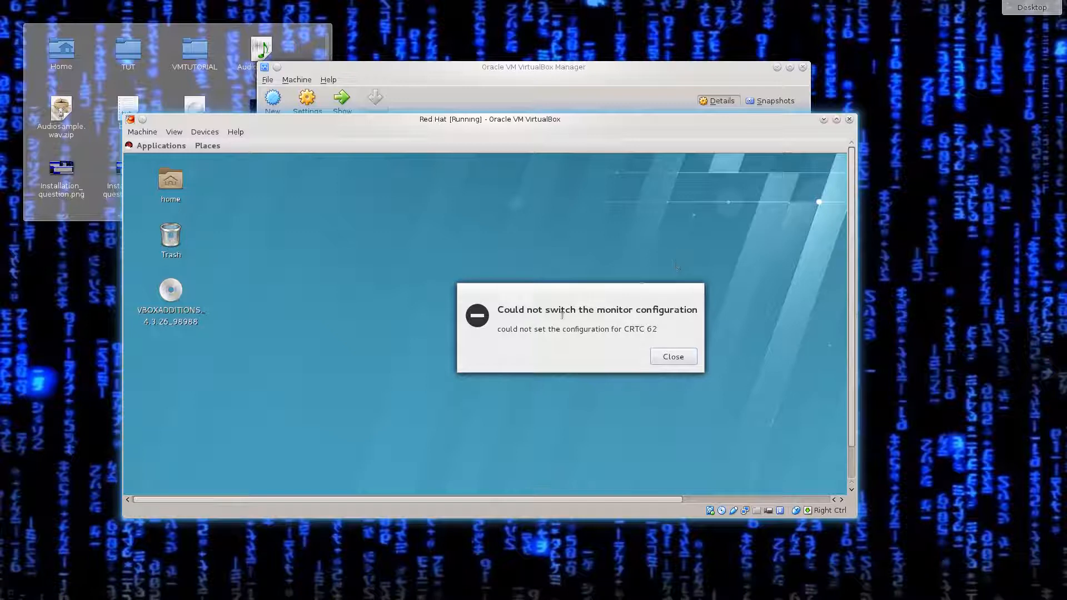
left_click(680, 358)
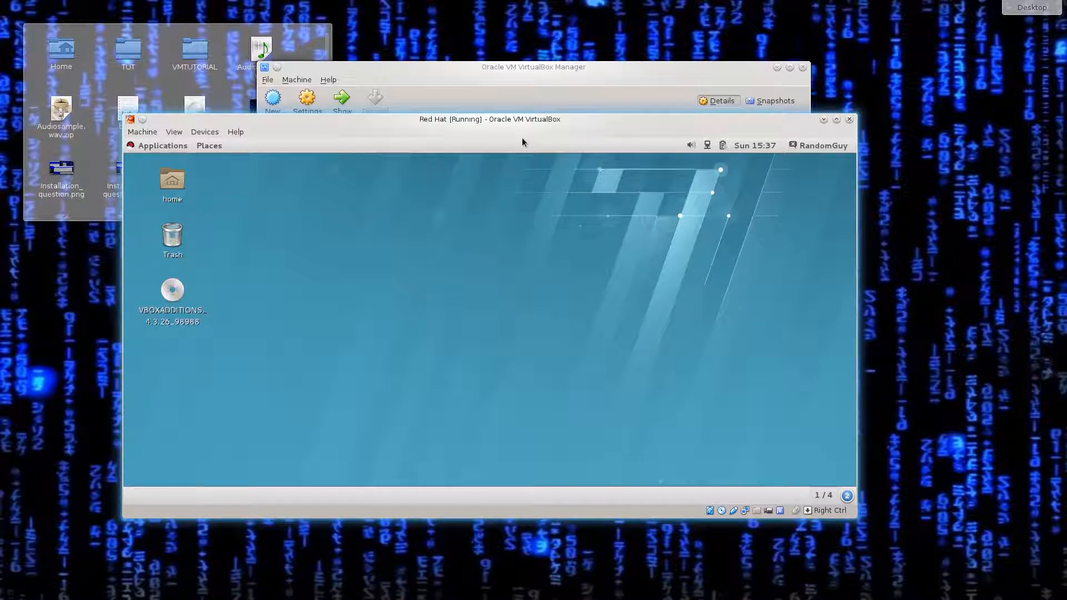
Minimize Red Hat, start the Windows8.1 VM, reposition its window, and continue past recovery to the lock screen.
left_click(824, 119)
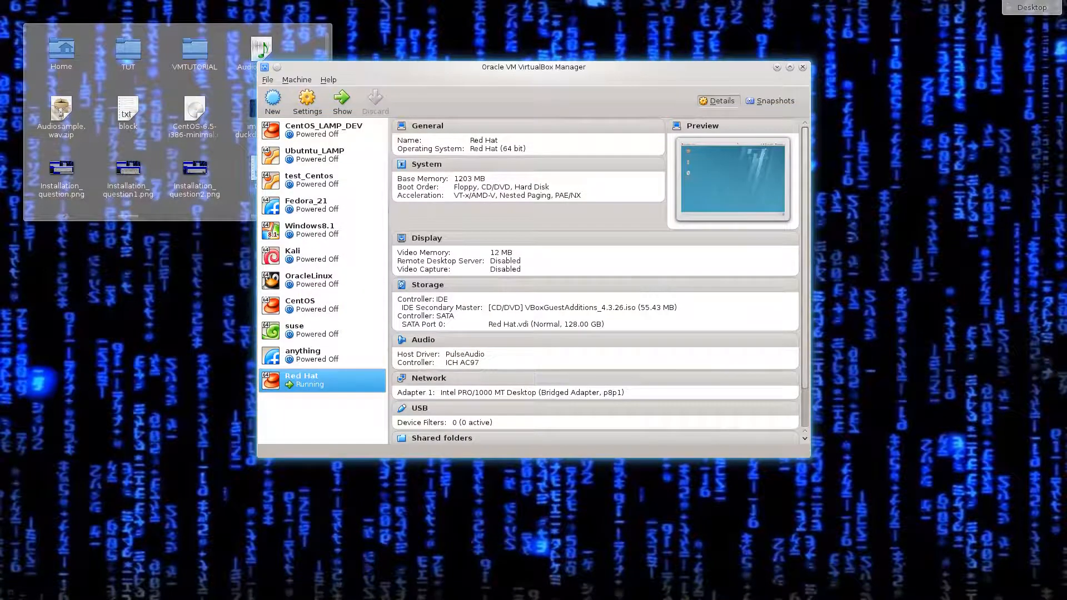
key("Up")
key("Up")
key("Up")
key("Up")
key("Up")
key("Up")
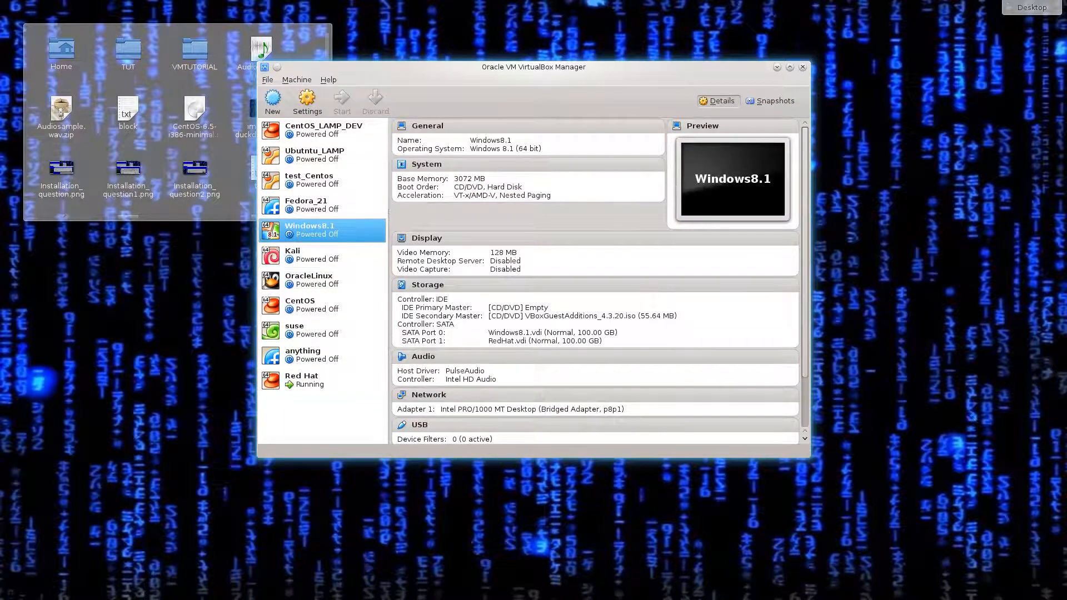
key("Return")
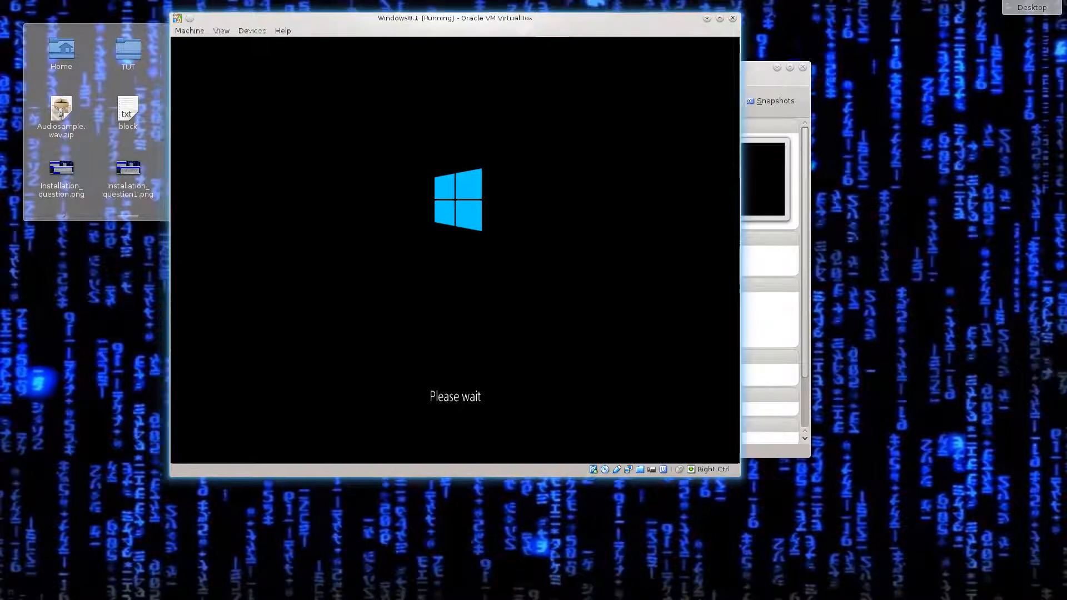
left_click_drag(556, 16, 602, 50)
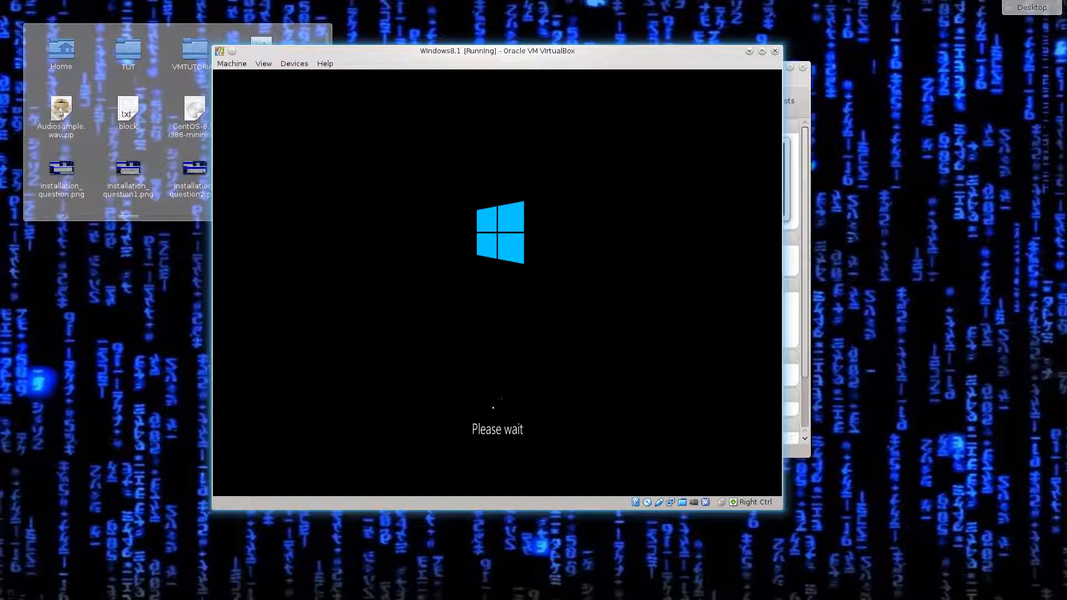
left_click_drag(601, 51, 661, 61)
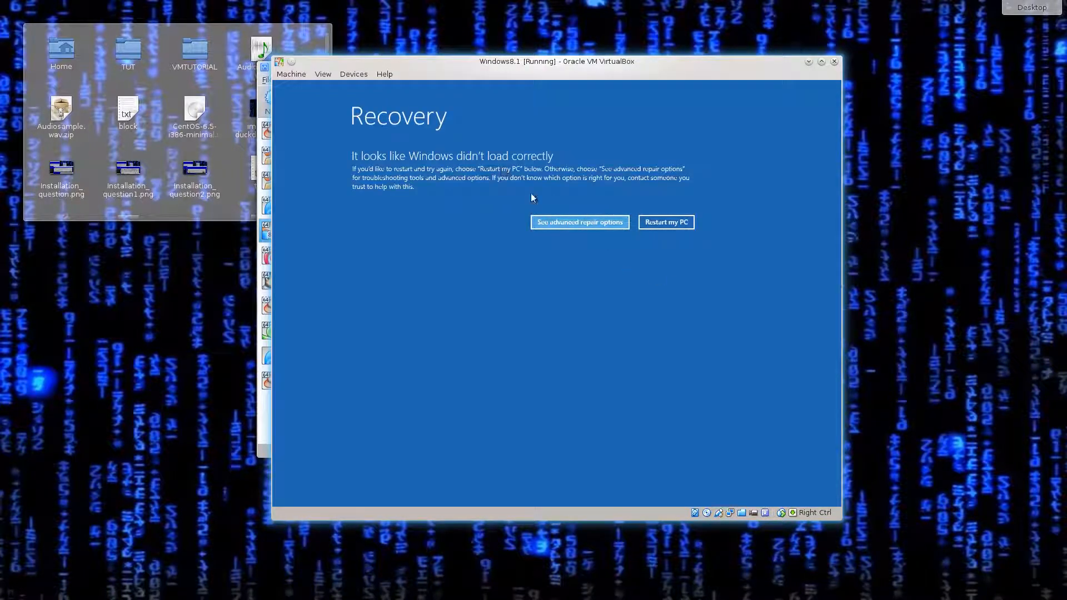
left_click(611, 222)
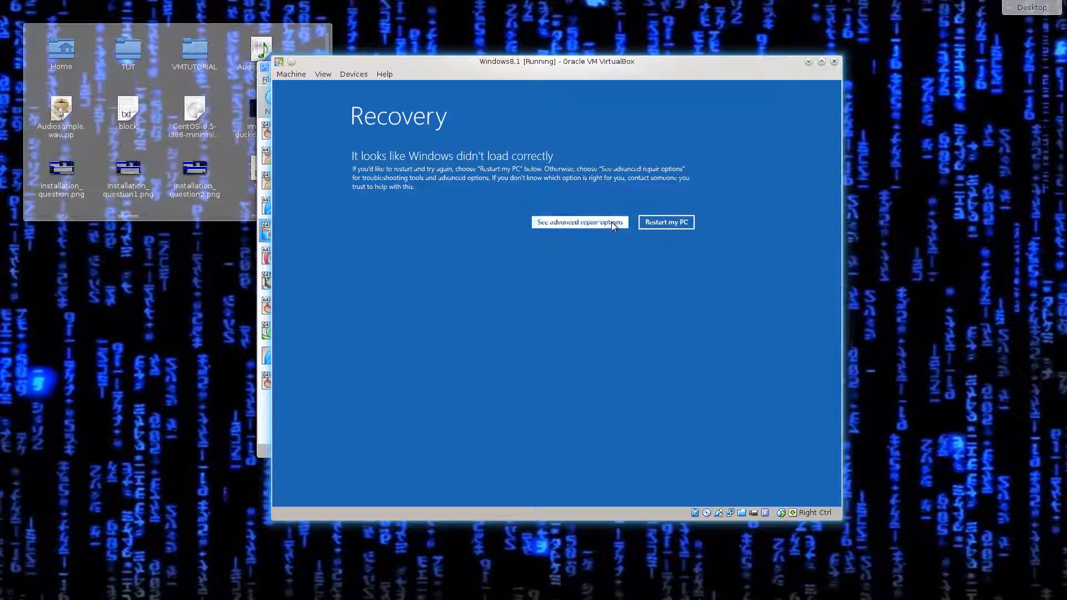
left_click(433, 164)
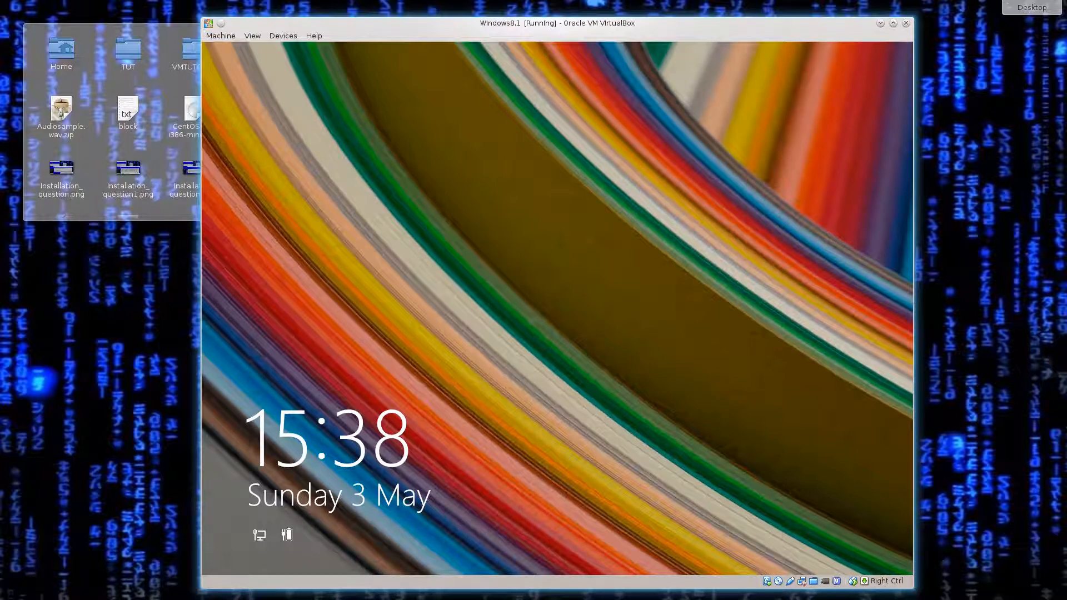
Sign in to the Windows8.1 guest by entering the account password at the lock screen.
key("space")
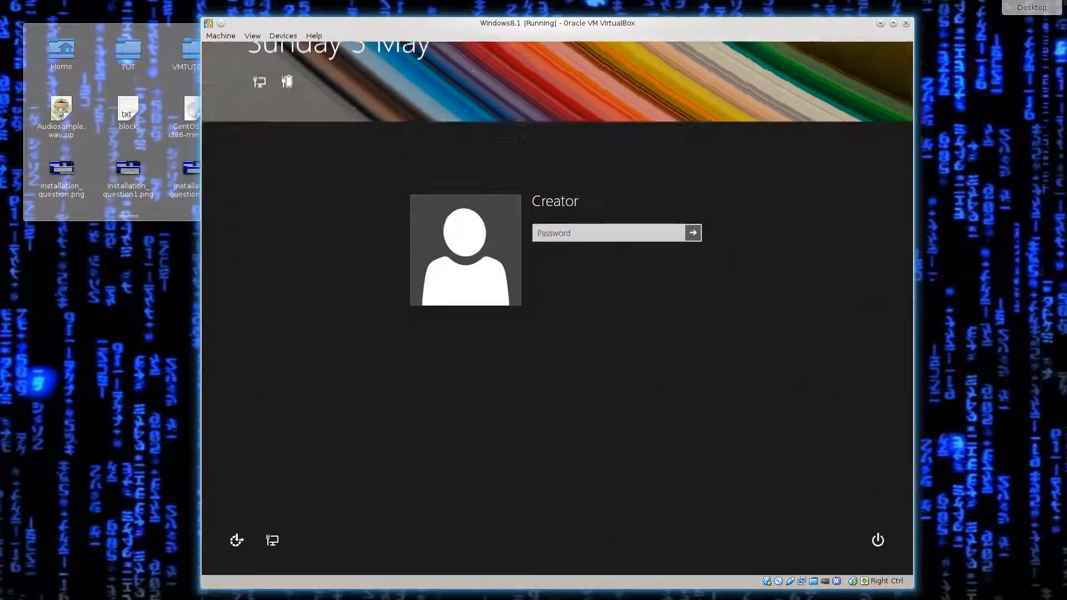
type("a")
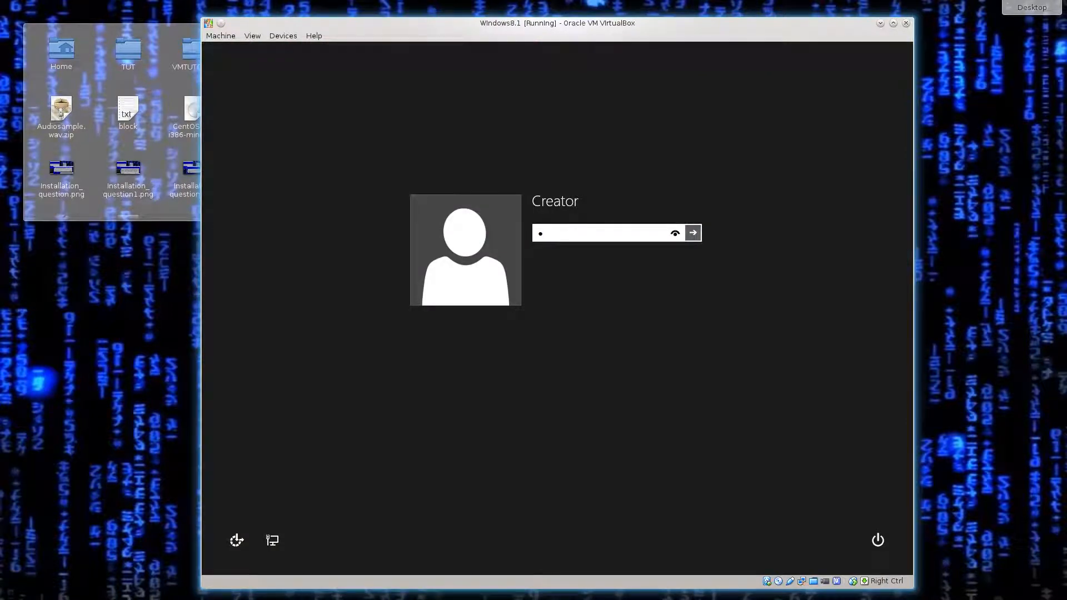
type("bcd")
key("Return")
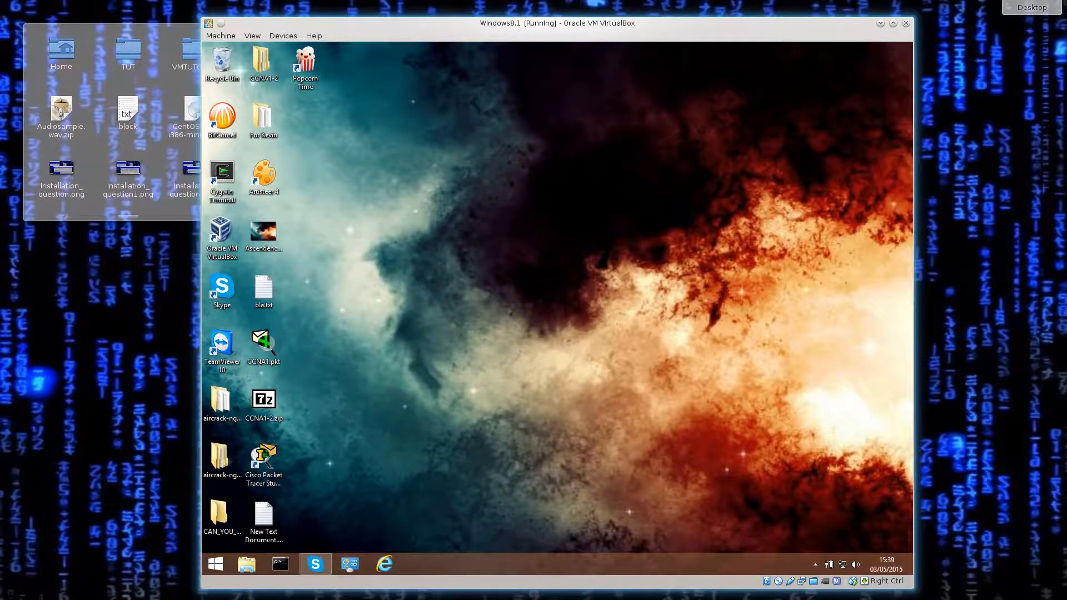
Maximize the Windows8.1 window and choose Shut down from the Start screen's power menu.
key("super+Up")
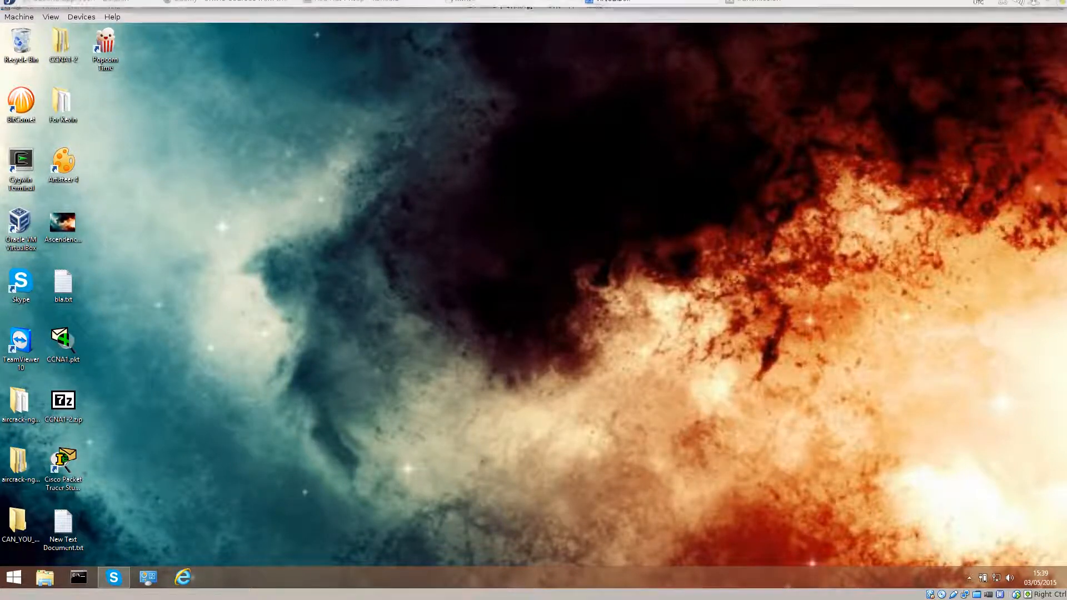
key("super")
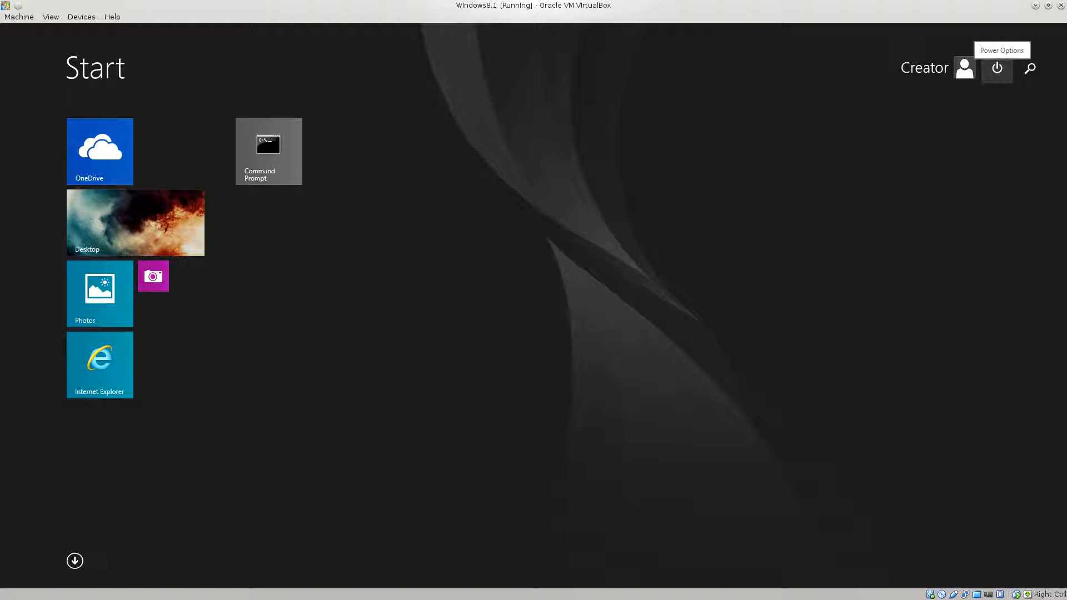
left_click(997, 68)
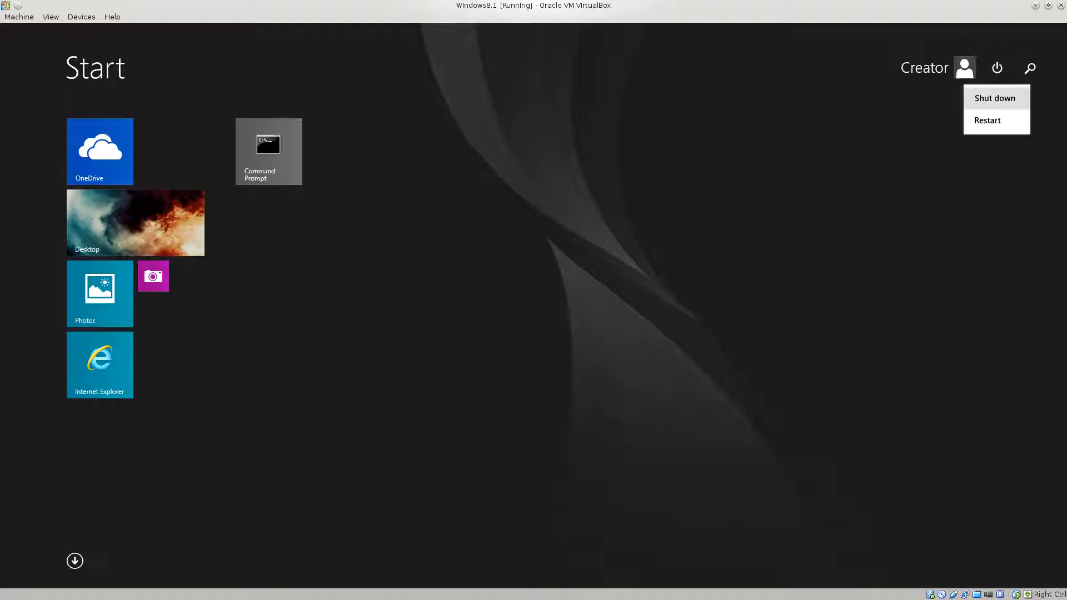
left_click(993, 95)
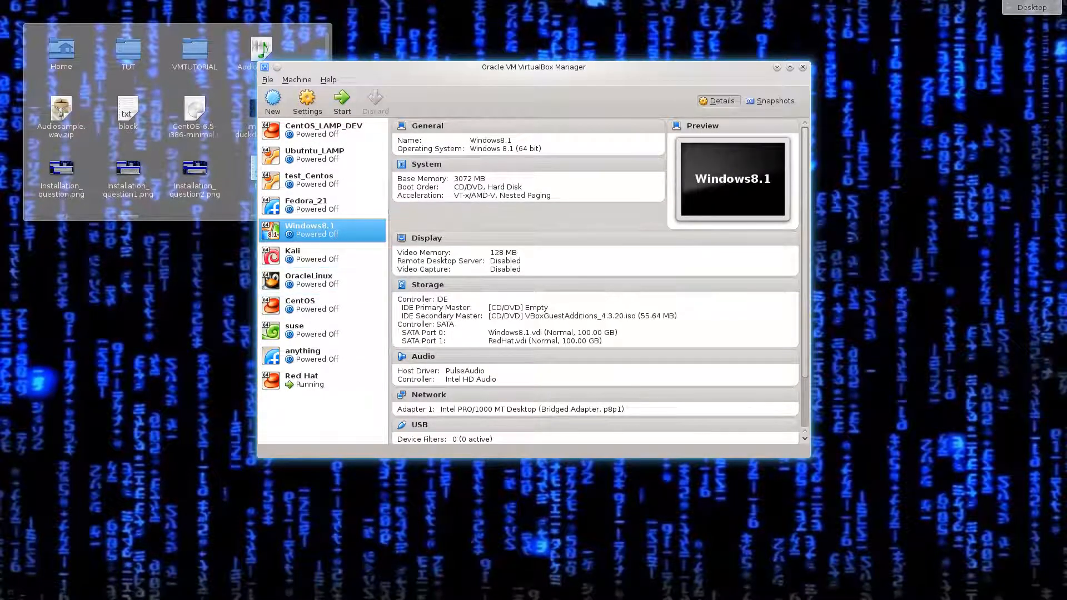
Attach rhel-client-7.1-x86_64-dvd(1).iso to the Windows8.1 VM's empty IDE optical drive and save the settings.
right_click(295, 228)
left_click(325, 238)
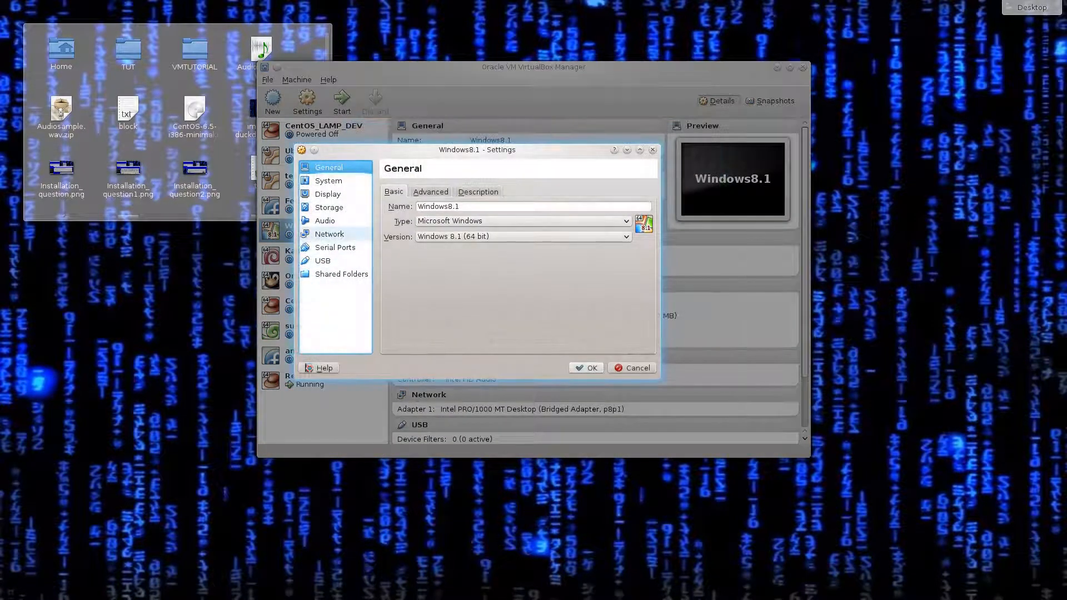
left_click(329, 207)
left_click(419, 216)
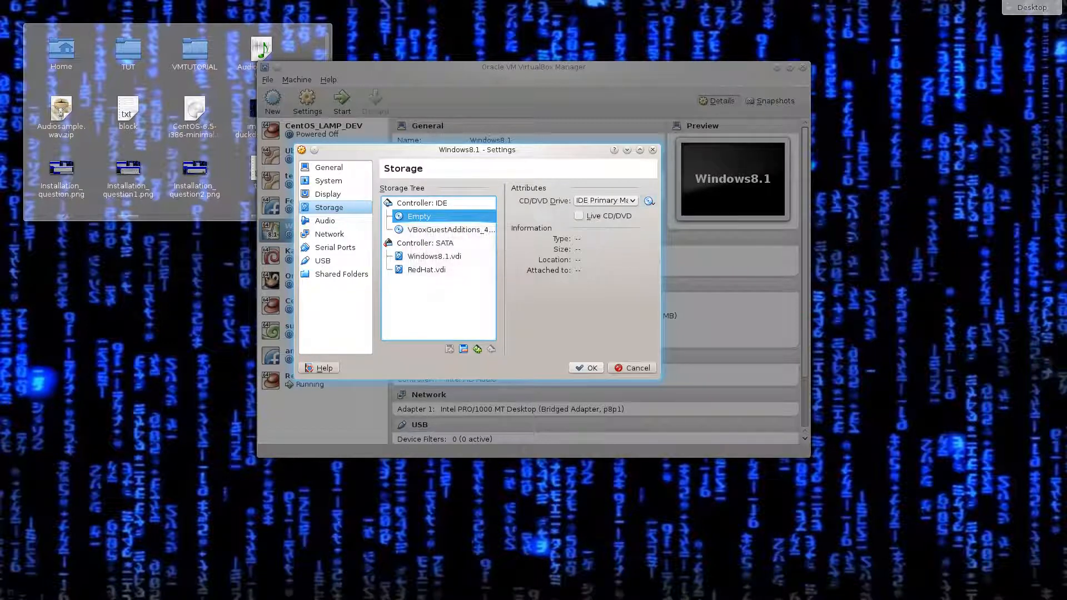
left_click(650, 201)
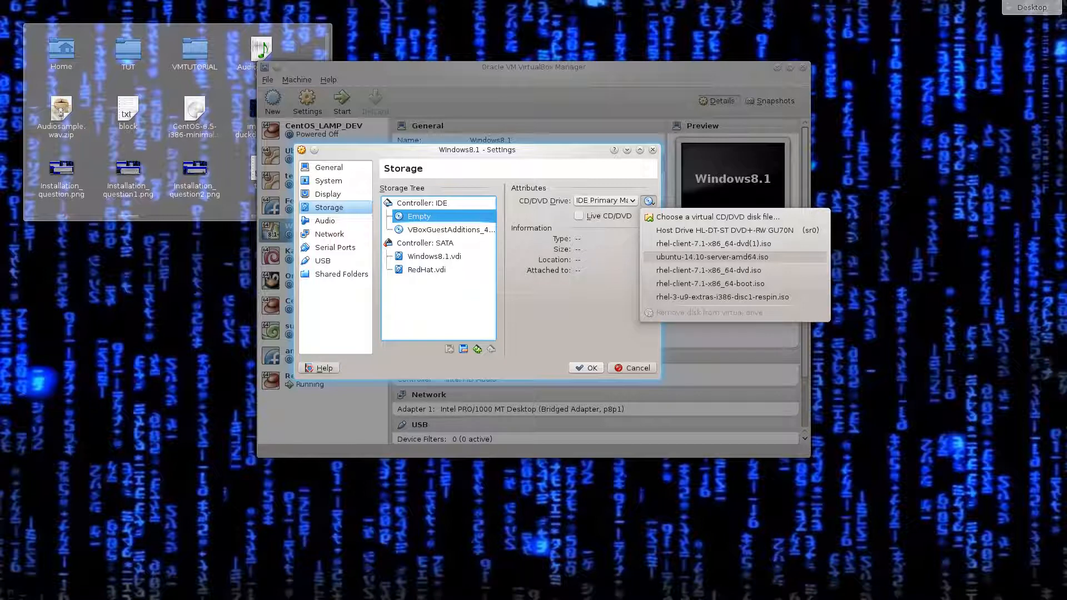
left_click(708, 244)
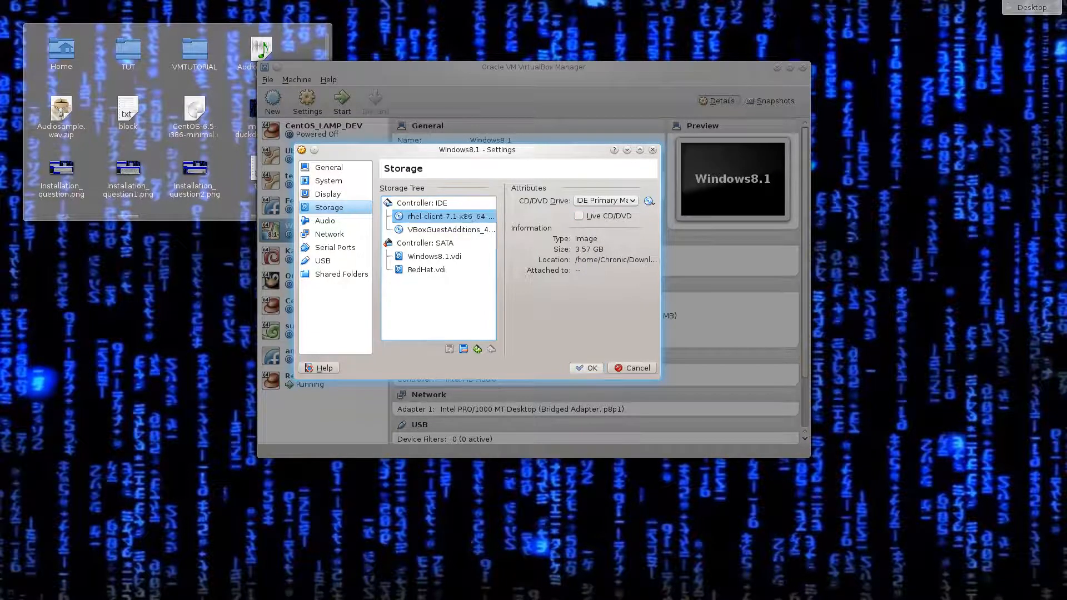
left_click(587, 368)
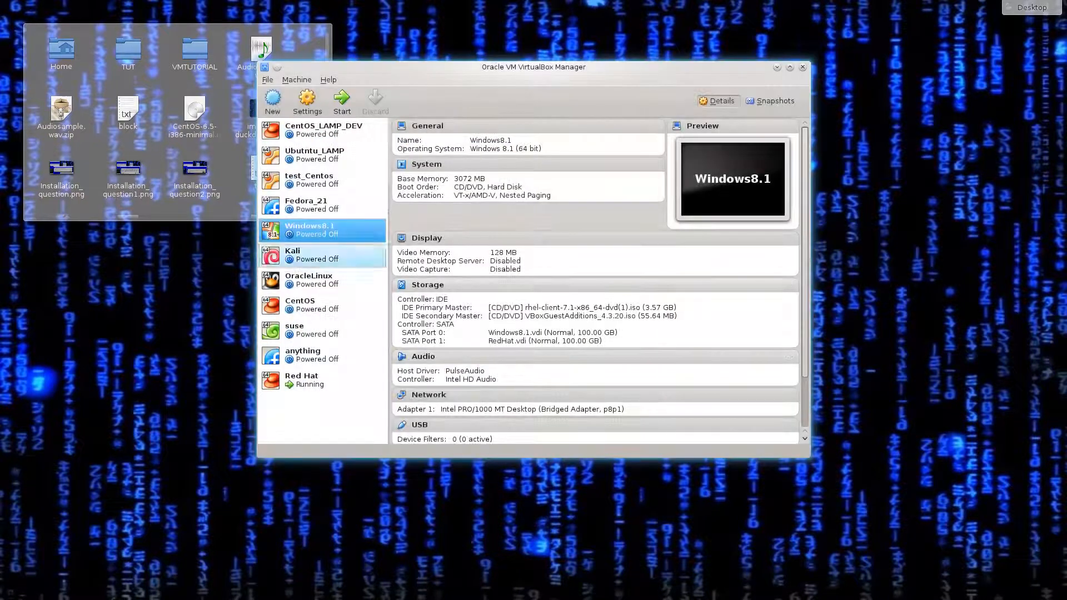
right_click(332, 231)
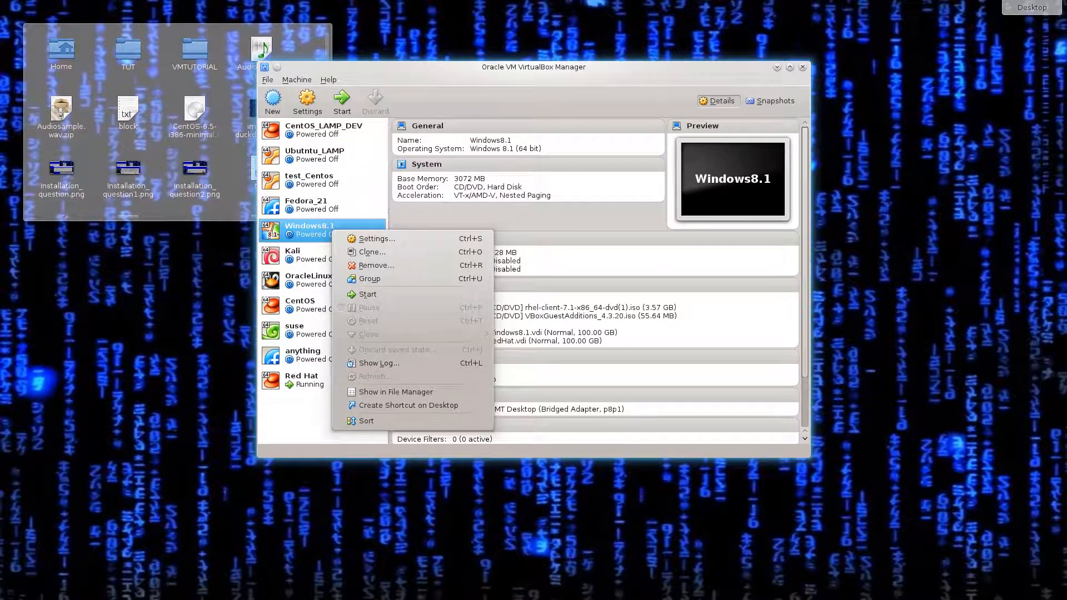
key("Escape")
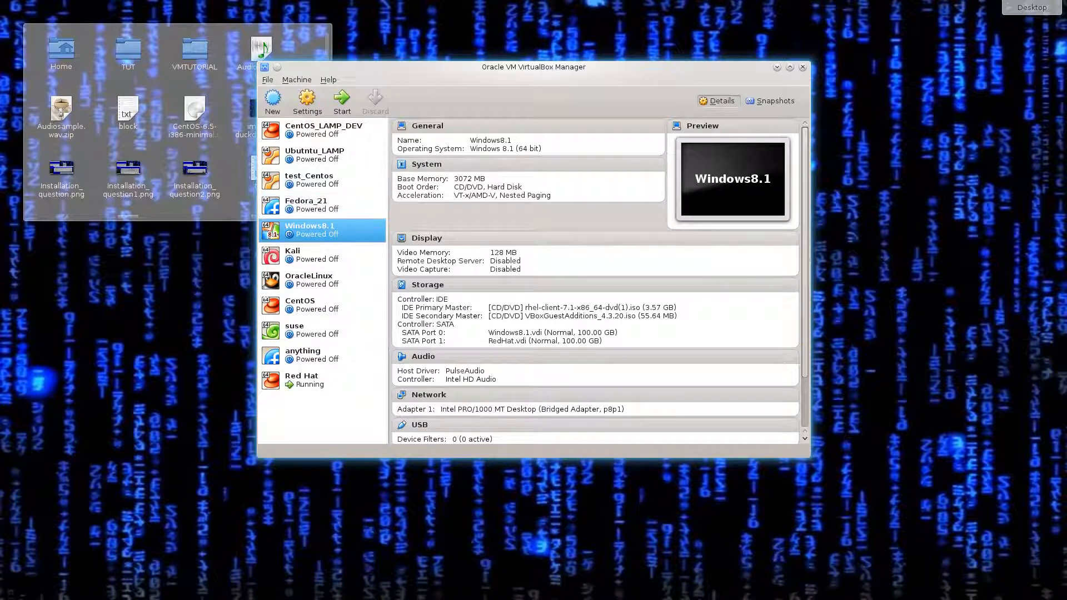
Inspect the IDE drive, Windows8.1.vdi, RedHat.vdi and SATA controller in the Windows8.1 storage settings.
right_click(313, 230)
left_click(362, 240)
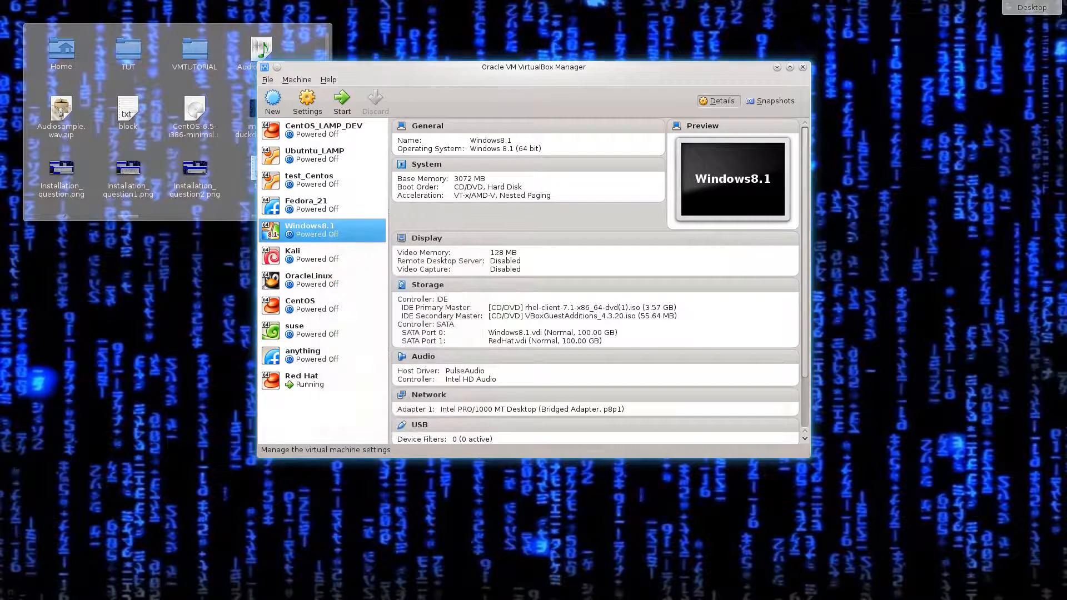
left_click(385, 190)
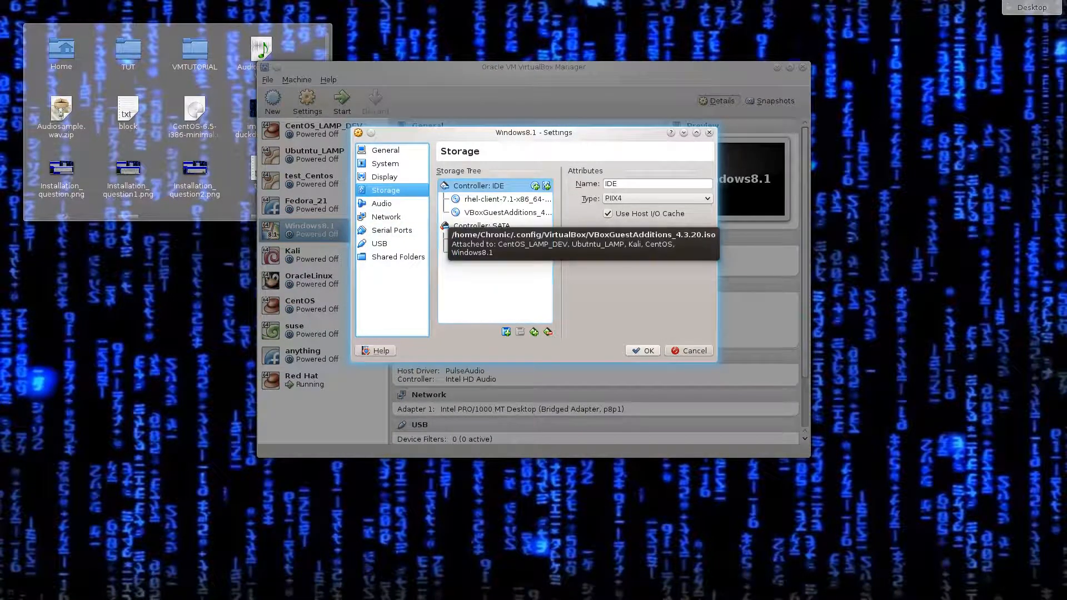
left_click(491, 239)
left_click(483, 253)
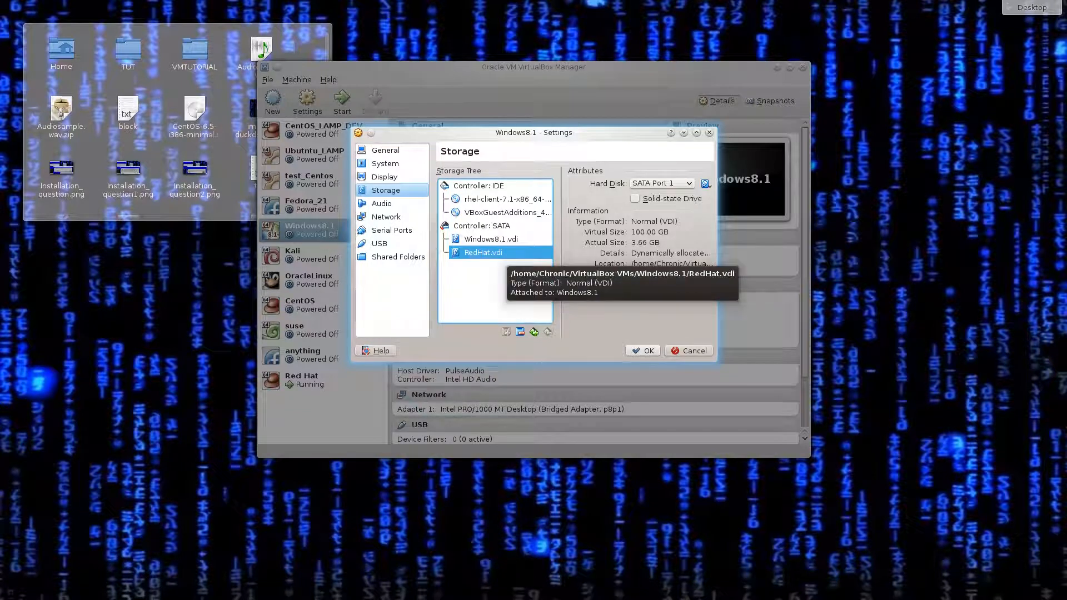
left_click(491, 239)
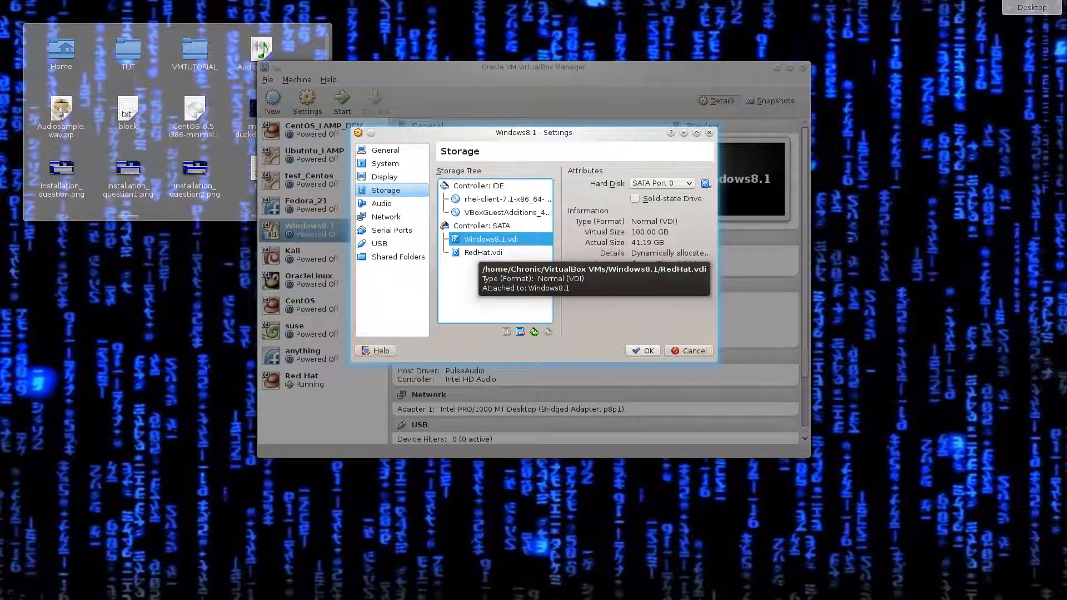
left_click(483, 252)
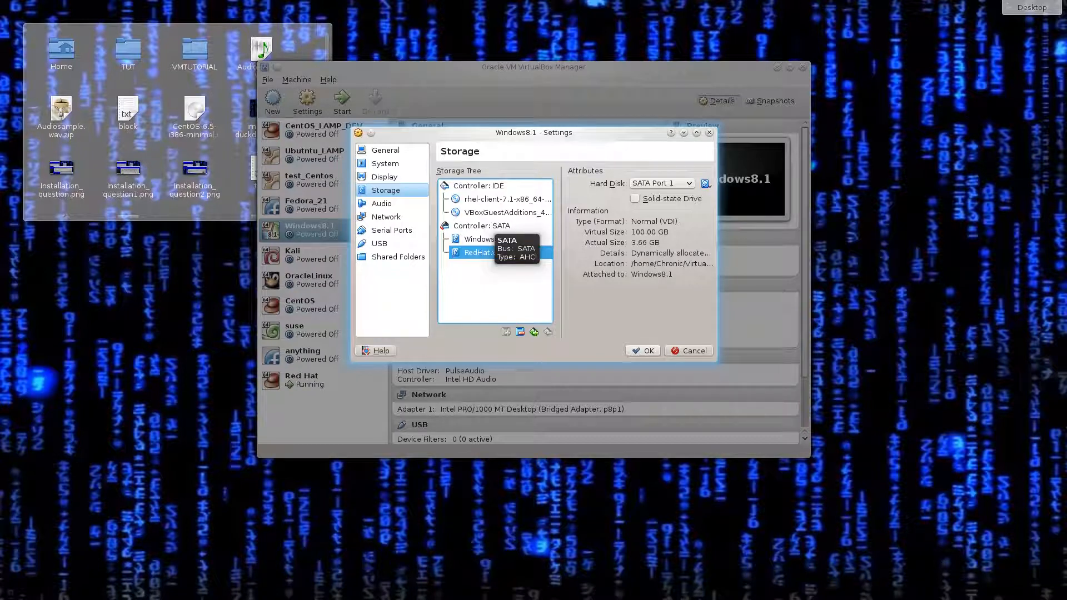
left_click(482, 225)
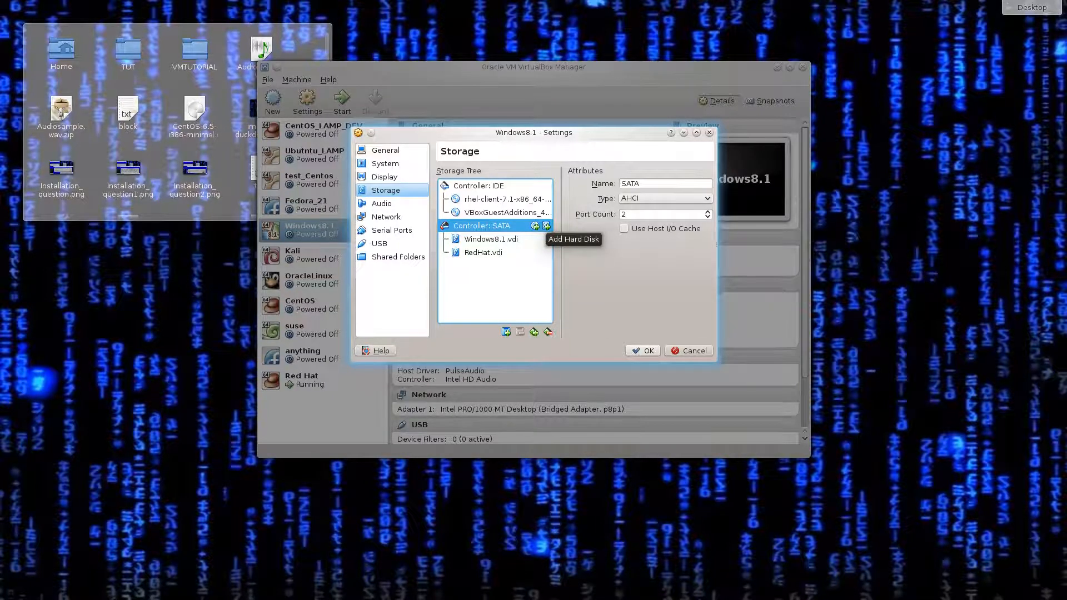
left_click(547, 226)
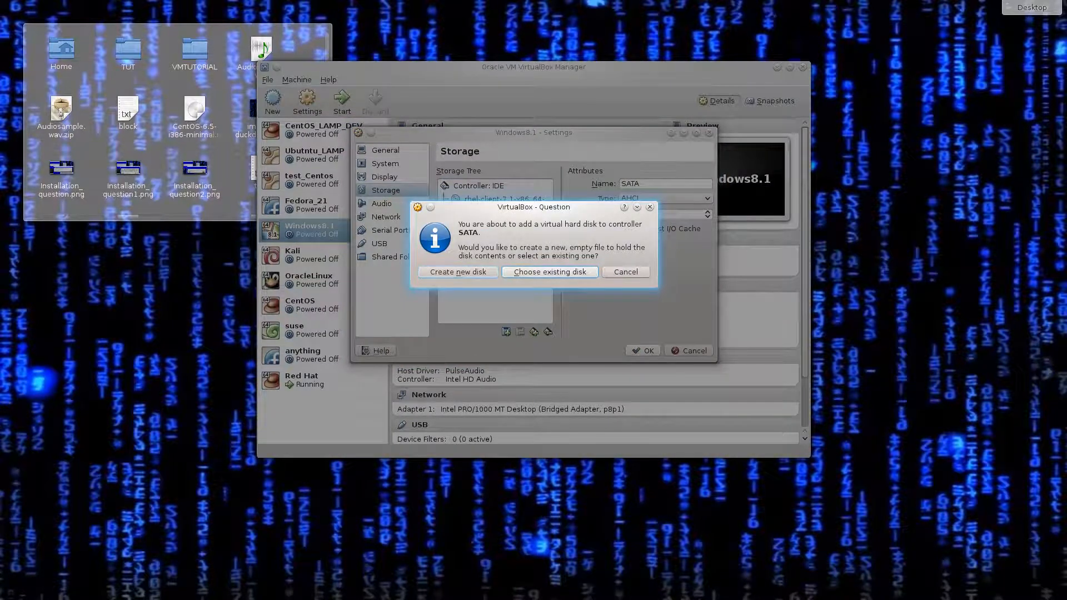
left_click(458, 272)
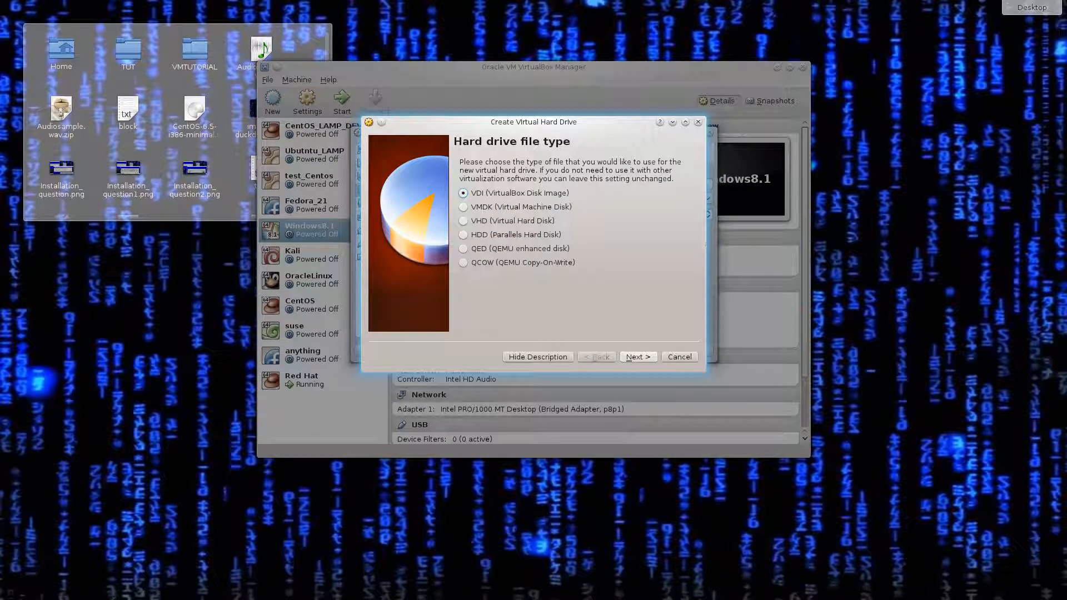
key("Return")
key("Return")
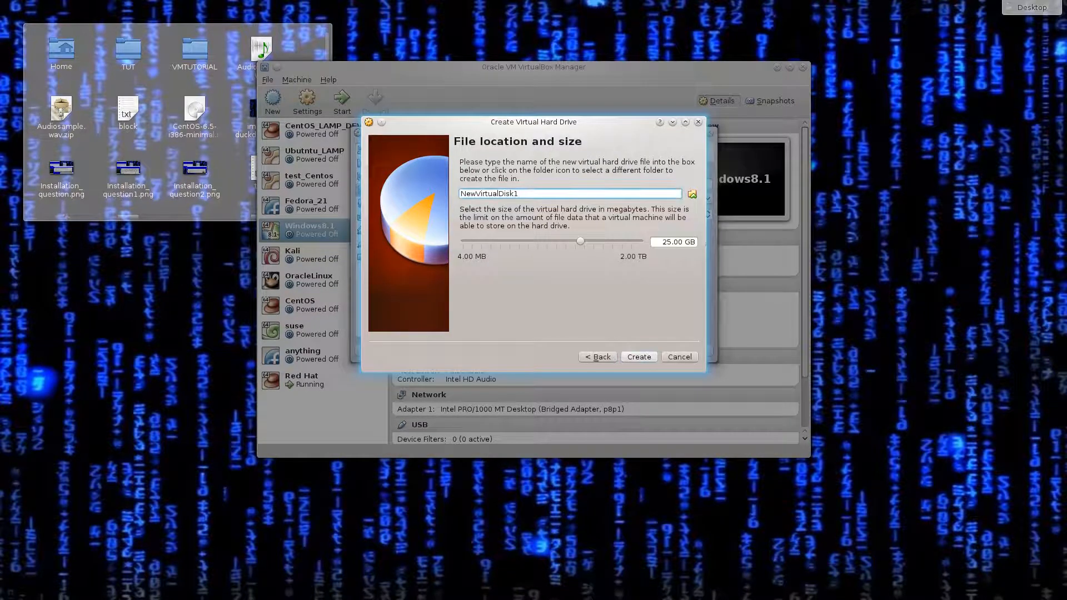
key("Tab")
key("Right")
key("Right")
key("Right")
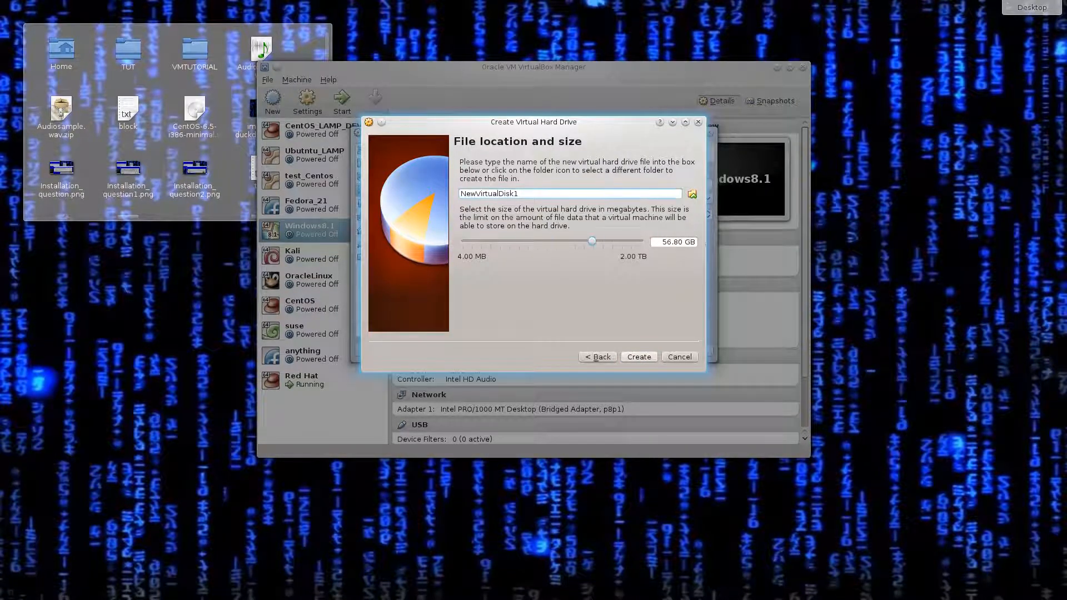
key("ctrl+a")
key("Escape")
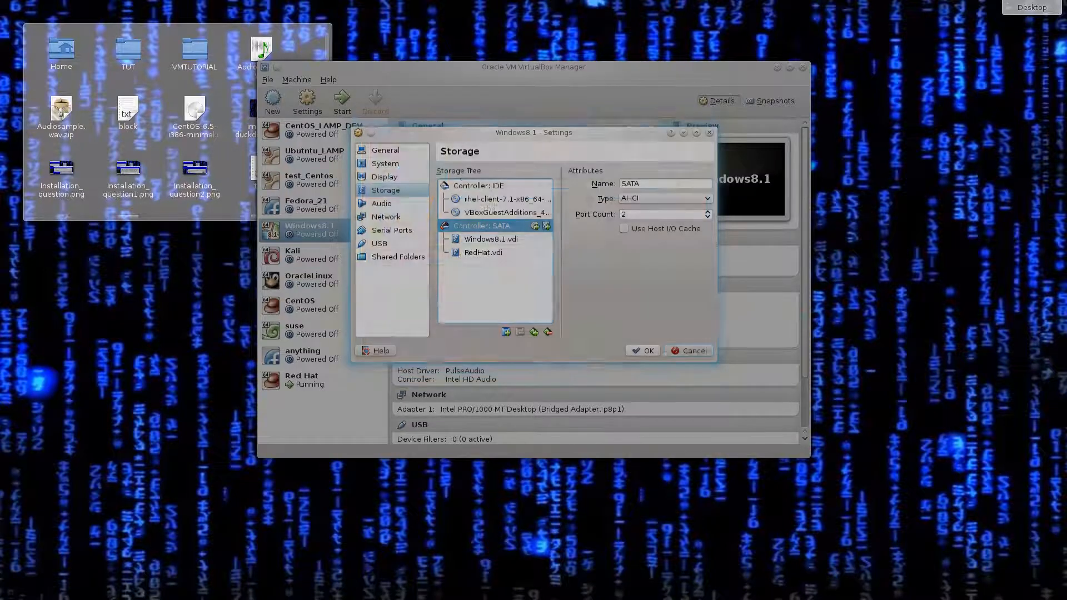
left_click(483, 253)
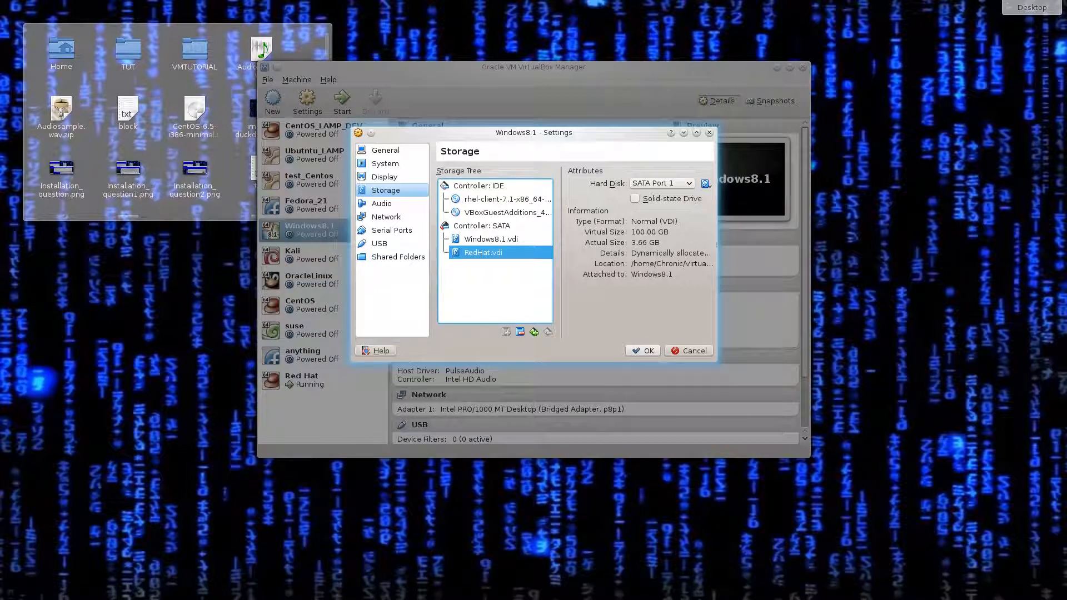
Close the Windows8.1 settings with OK and start the VM from the Manager list.
left_click(643, 351)
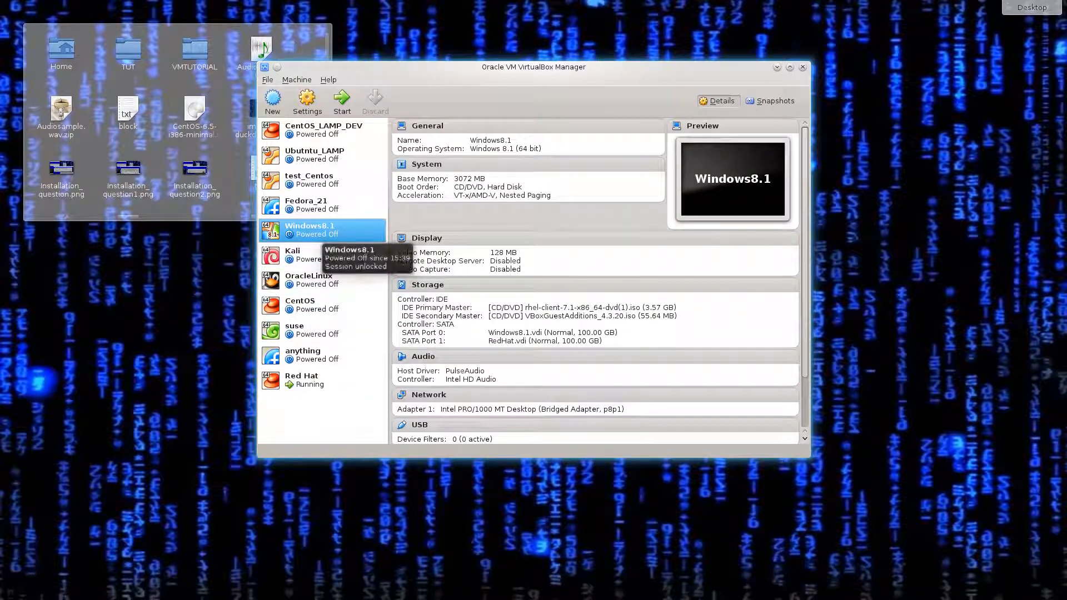
double_click(311, 231)
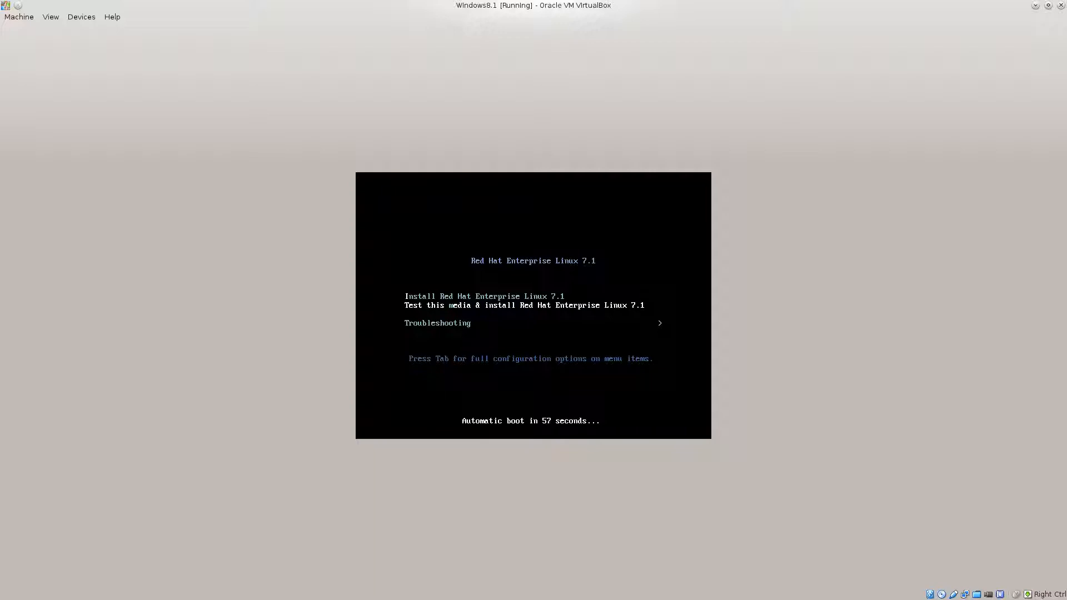
Boot the 'Install Red Hat Enterprise Linux 7.1' menu entry.
key("Up")
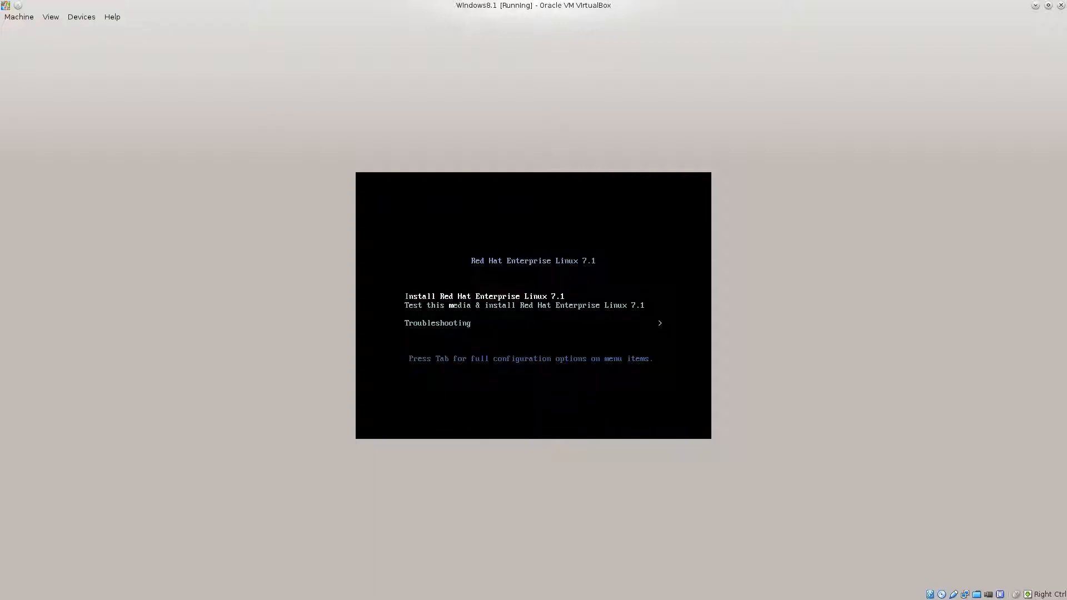
key("Return")
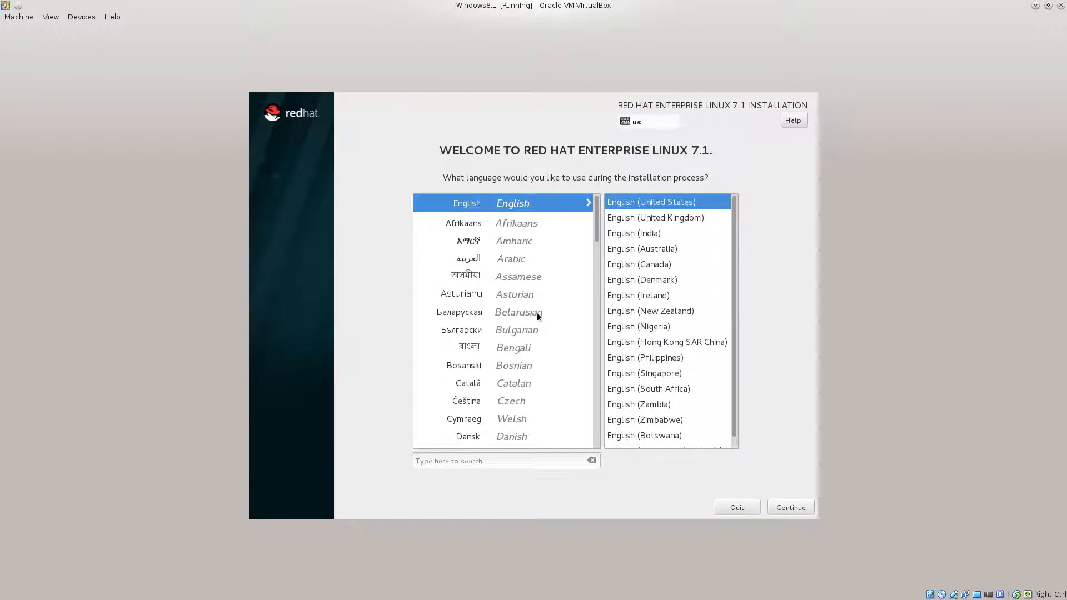
Choose English (United Kingdom) as the installer language and continue to the Installation Summary.
left_click(696, 221)
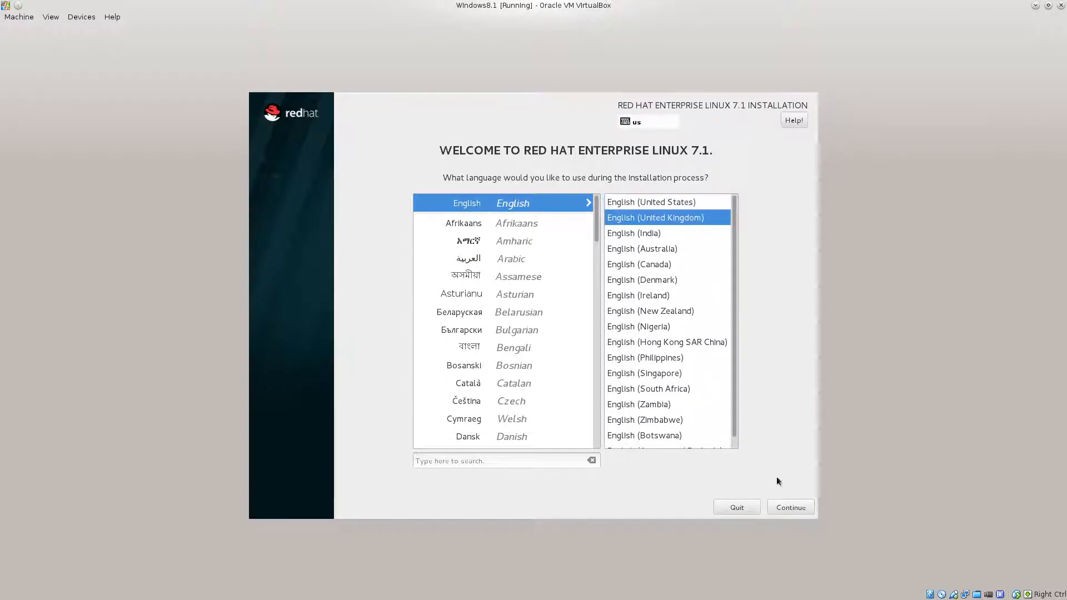
left_click(796, 507)
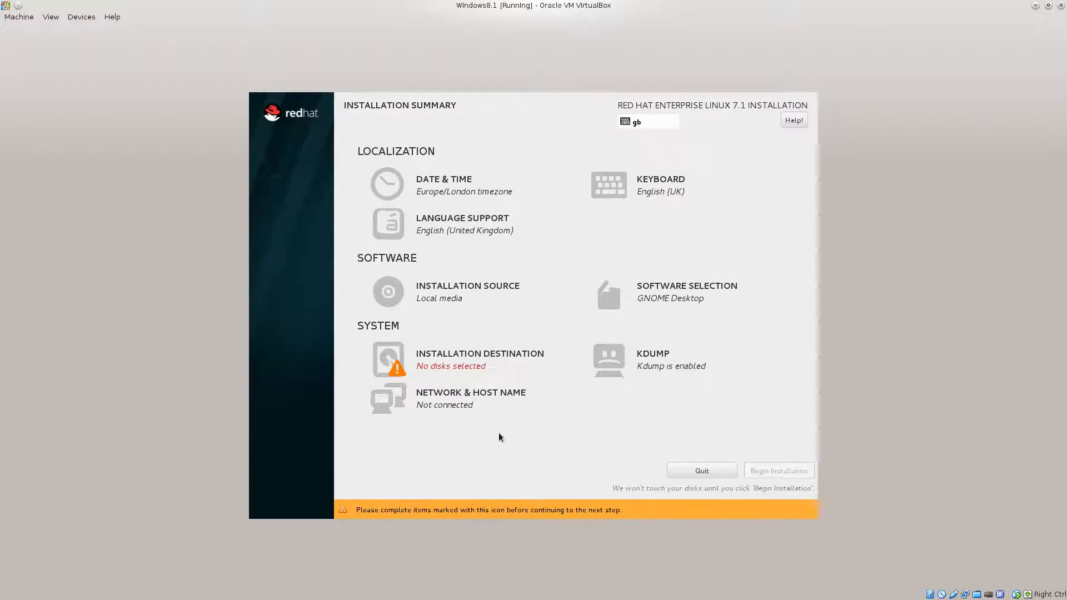
Open Installation Destination to view the two 100 GiB disks, sda and sdb.
left_click(476, 362)
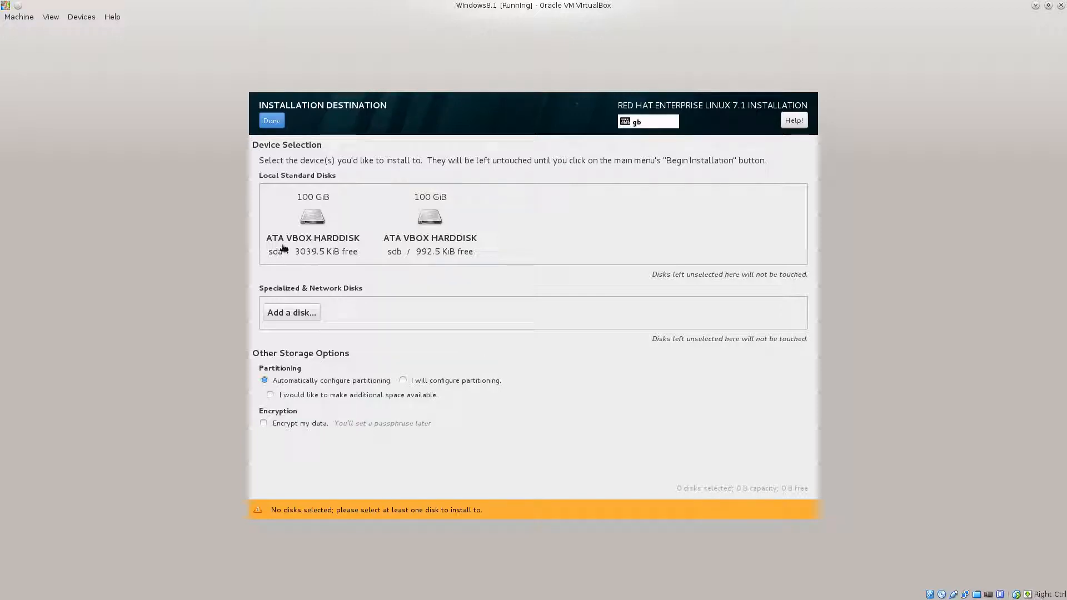
Toggle the sda and sdb disk tiles, trying each as an install target.
left_click(318, 238)
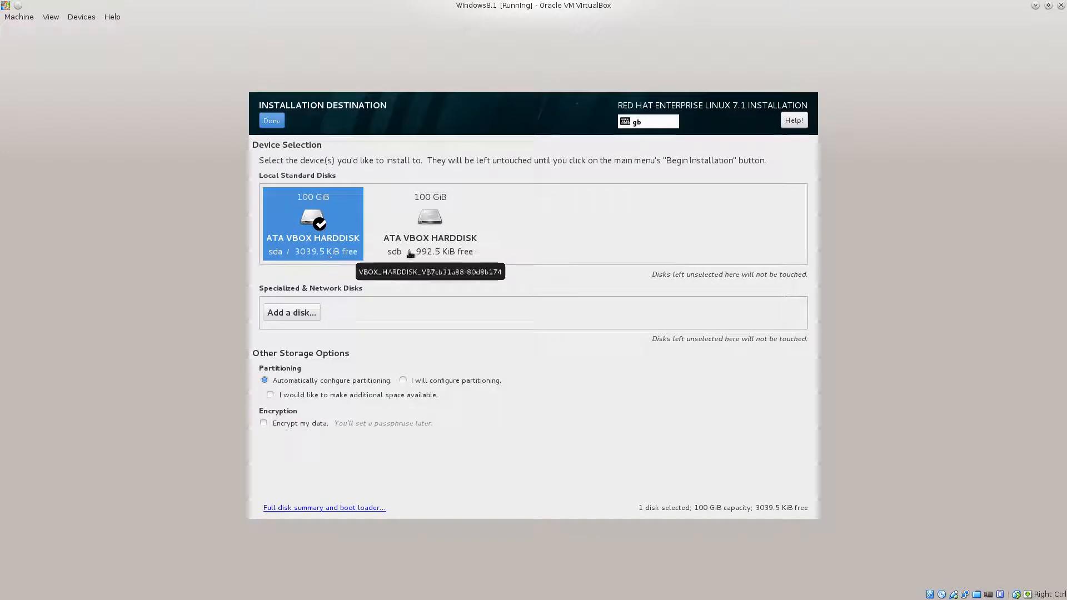
left_click(434, 251)
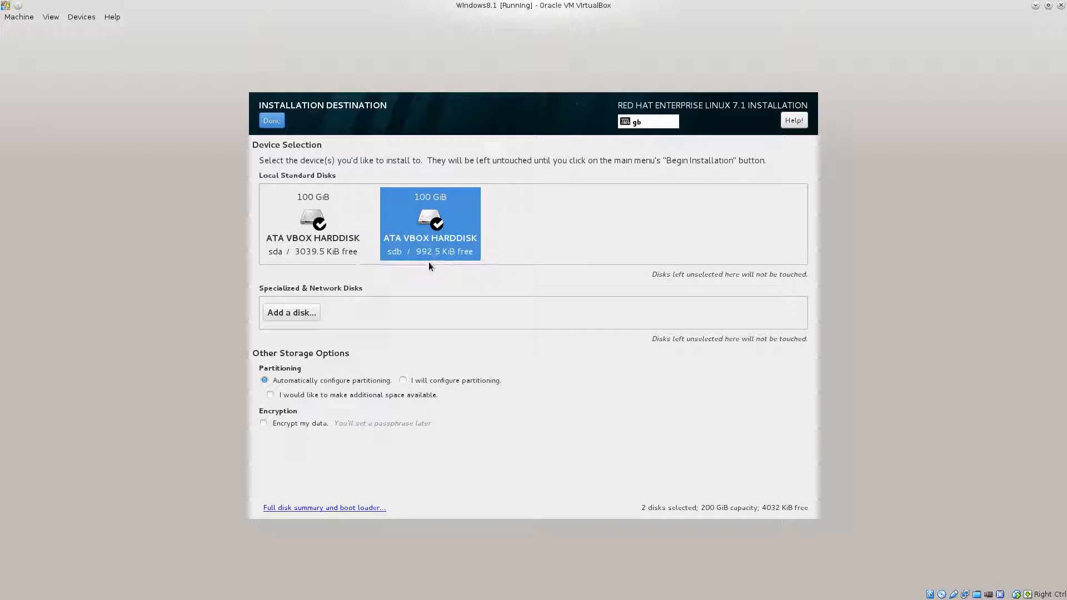
left_click(434, 225)
left_click(278, 257)
left_click(397, 255)
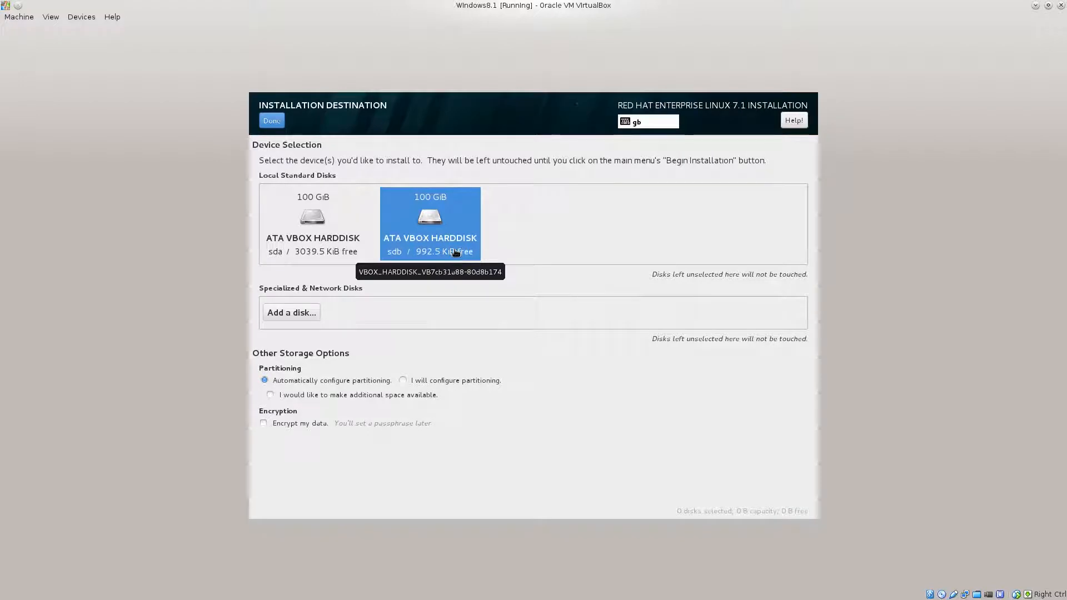
key("Left")
key("space")
left_click(467, 234)
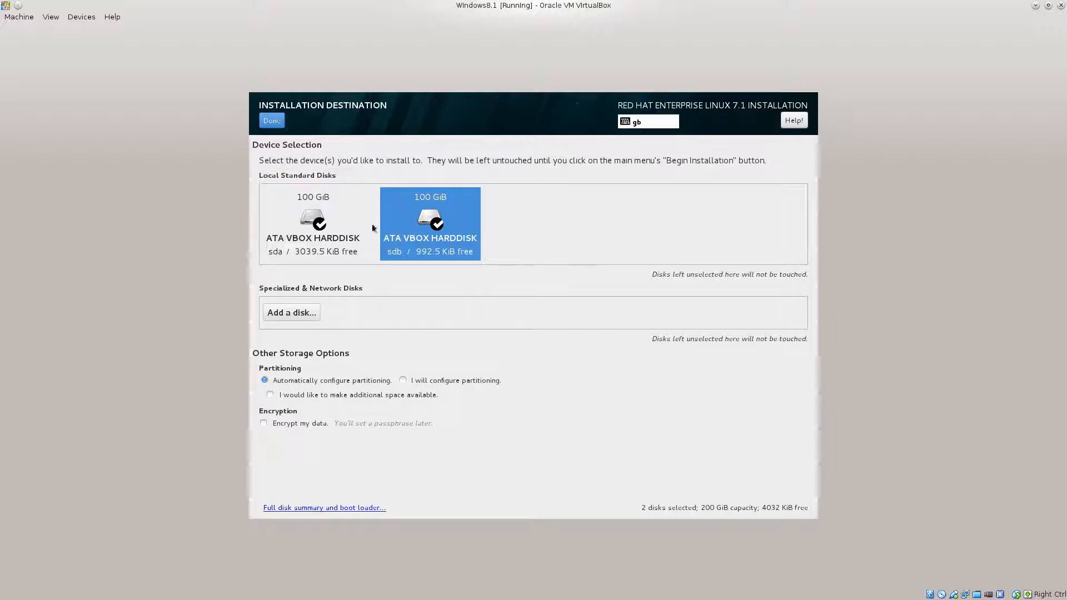
left_click(340, 231)
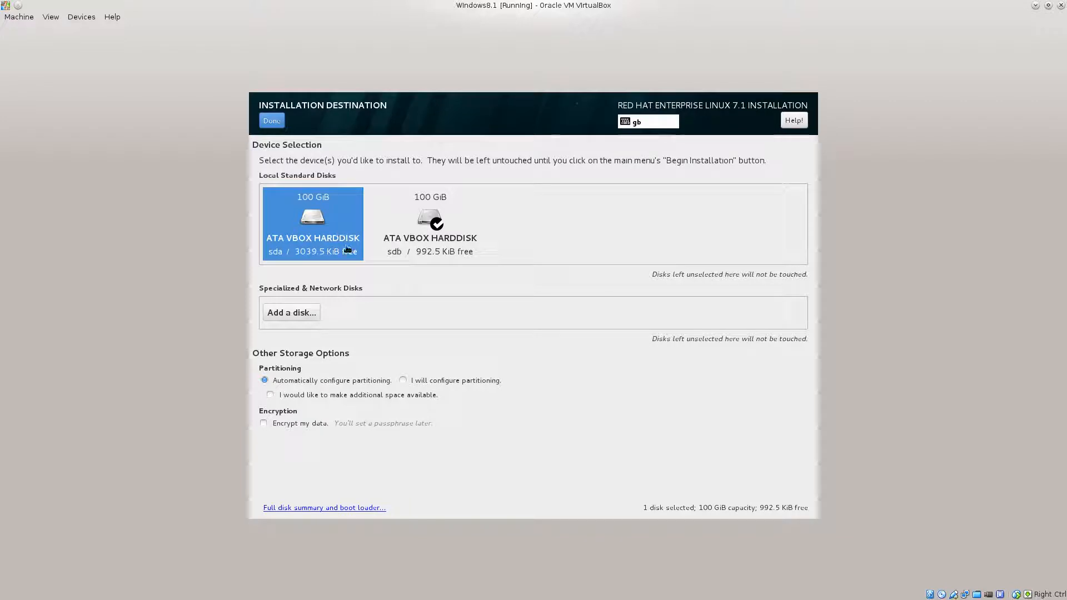
Settle on sdb as the only checked disk, leaving sda unselected.
left_click(430, 238)
left_click(430, 236)
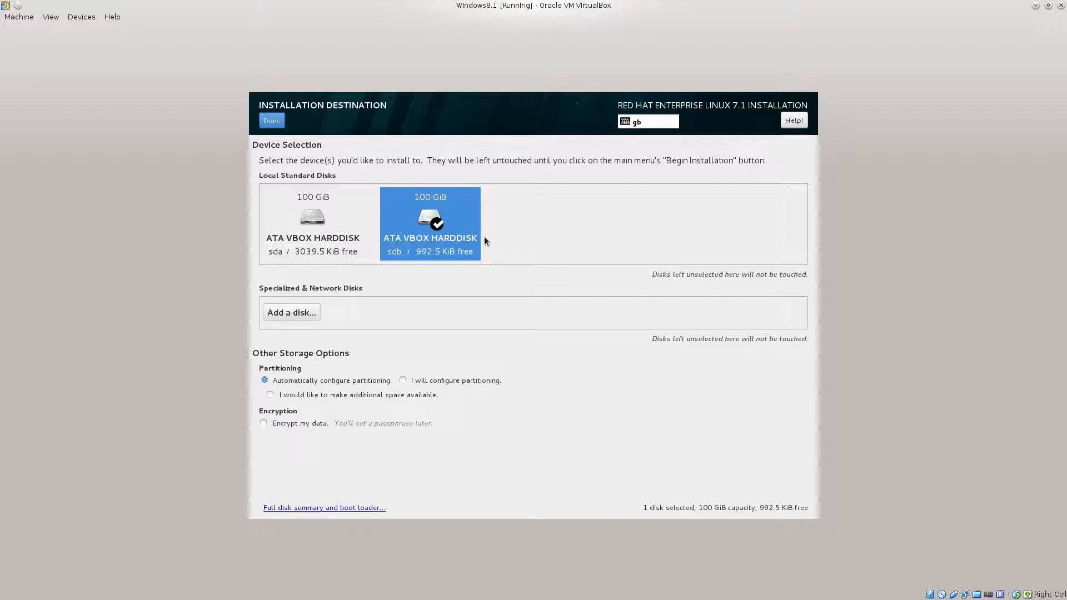
left_click(428, 228)
left_click(428, 228)
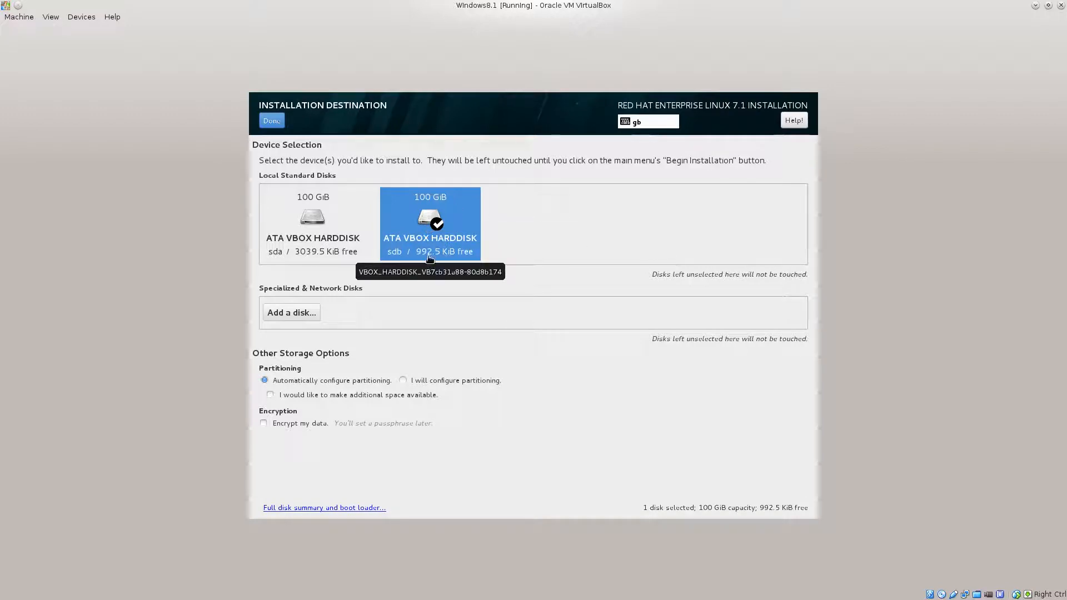
left_click(320, 234)
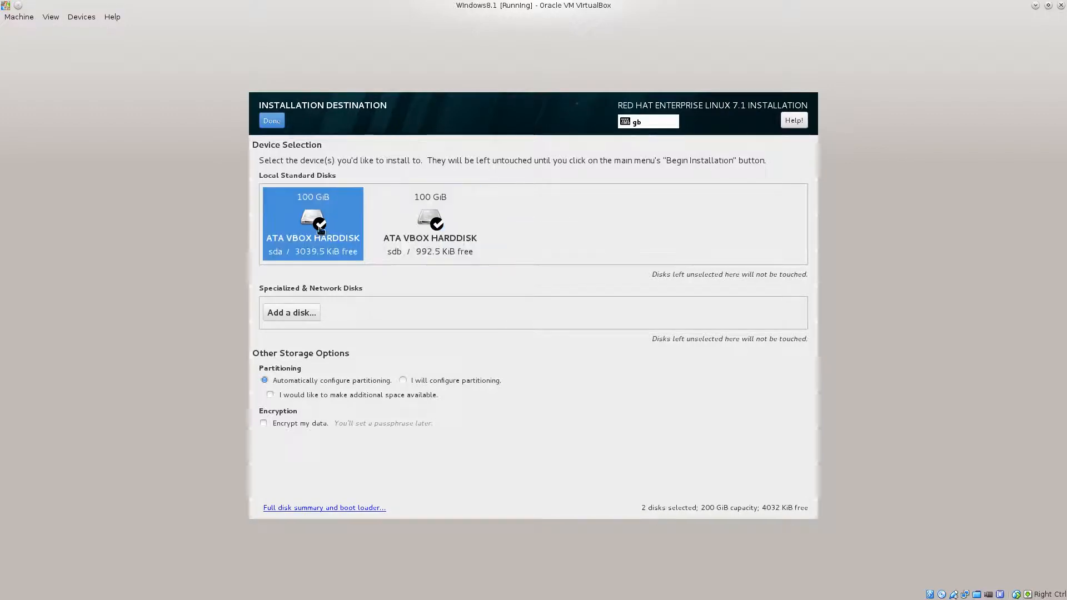
left_click(327, 229)
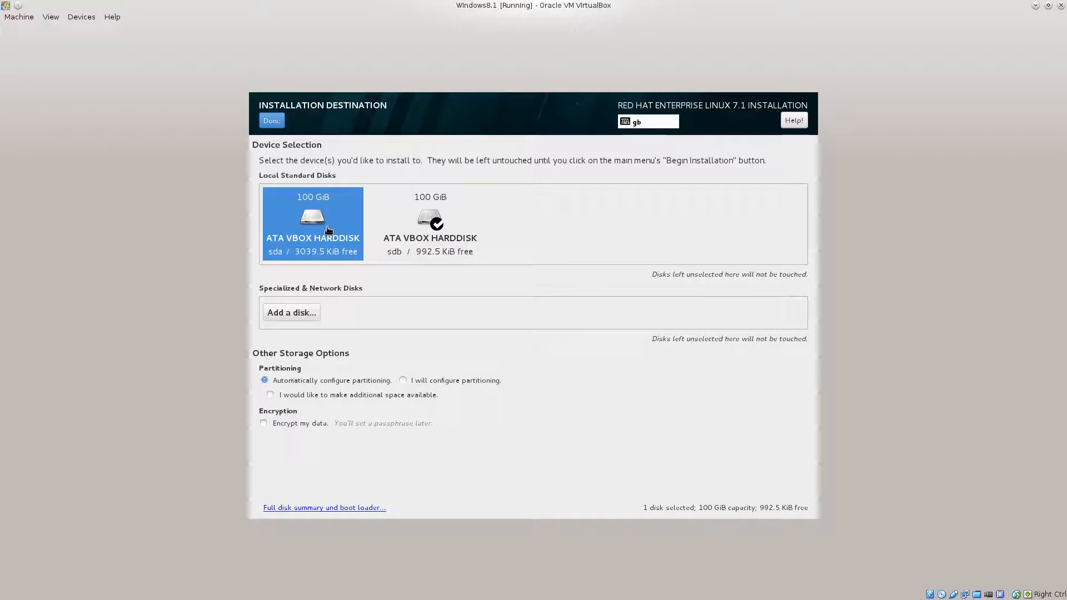
left_click(443, 235)
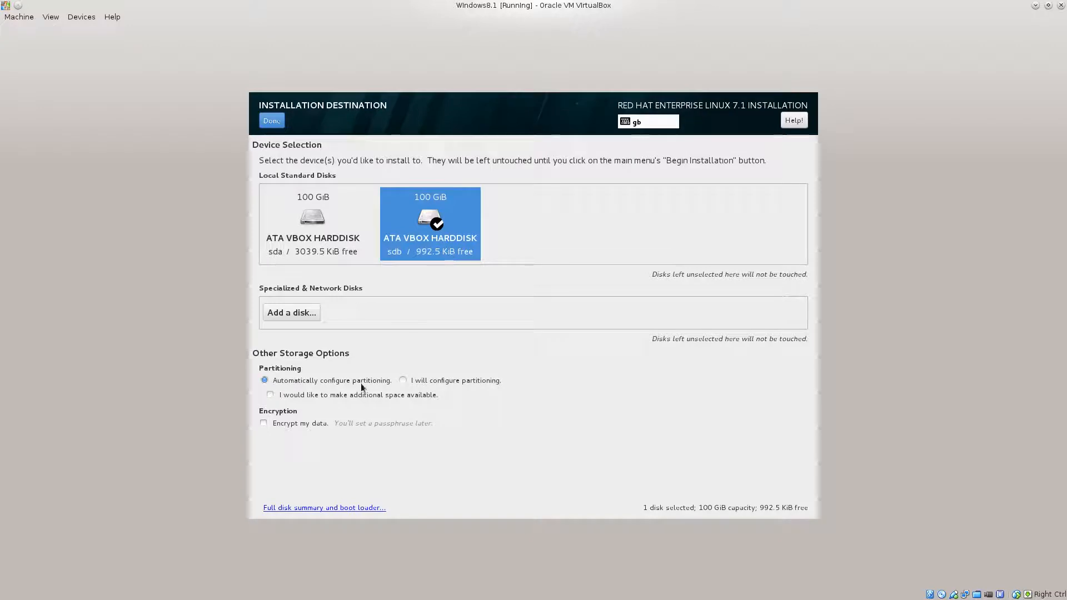
Choose 'I will configure partitioning' and confirm with Done to reach Manual Partitioning.
left_click(404, 381)
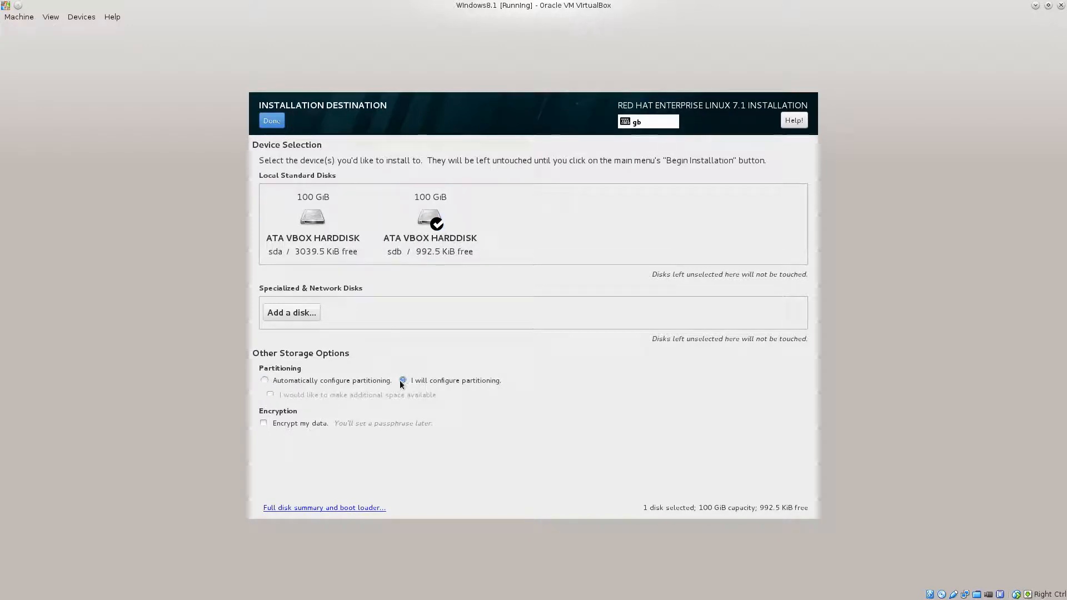
left_click(272, 120)
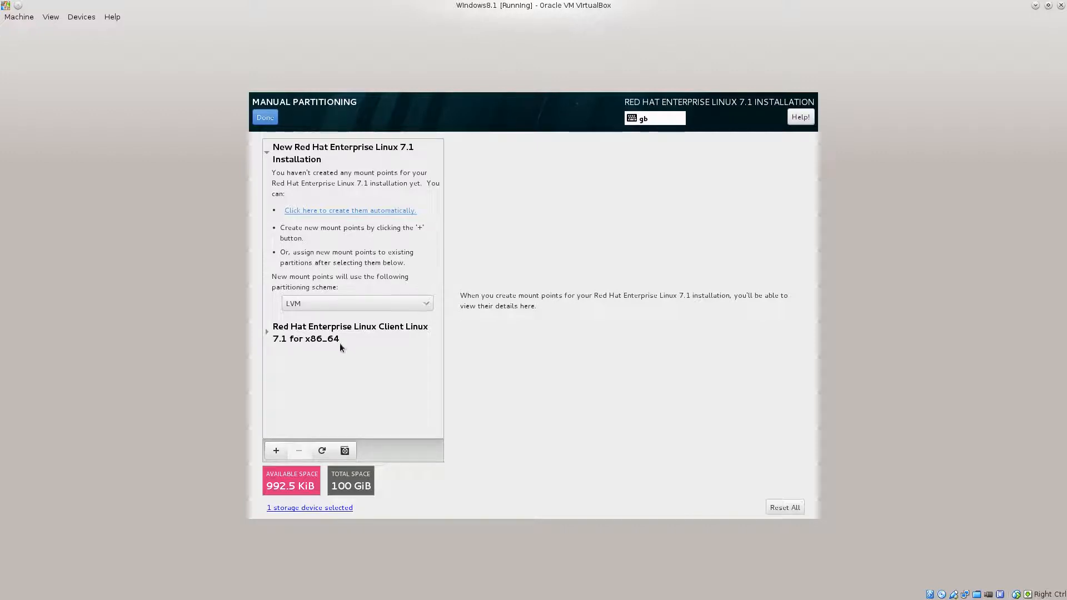
Expand the old RHEL 7.1 installation and delete its /home, /boot and / partitions.
left_click(268, 334)
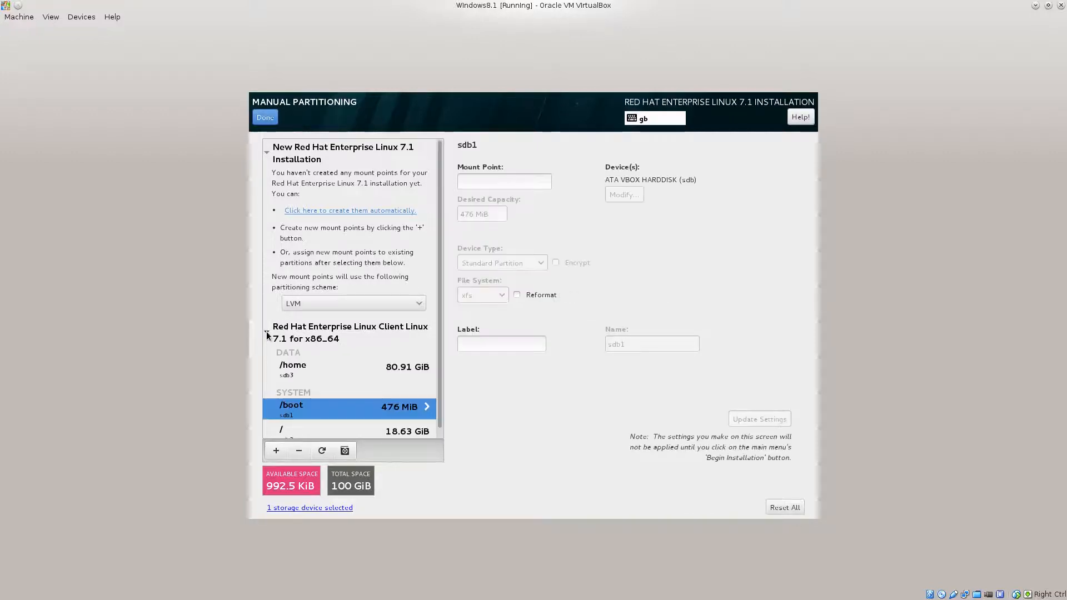
scroll(389, 366, "down", 1)
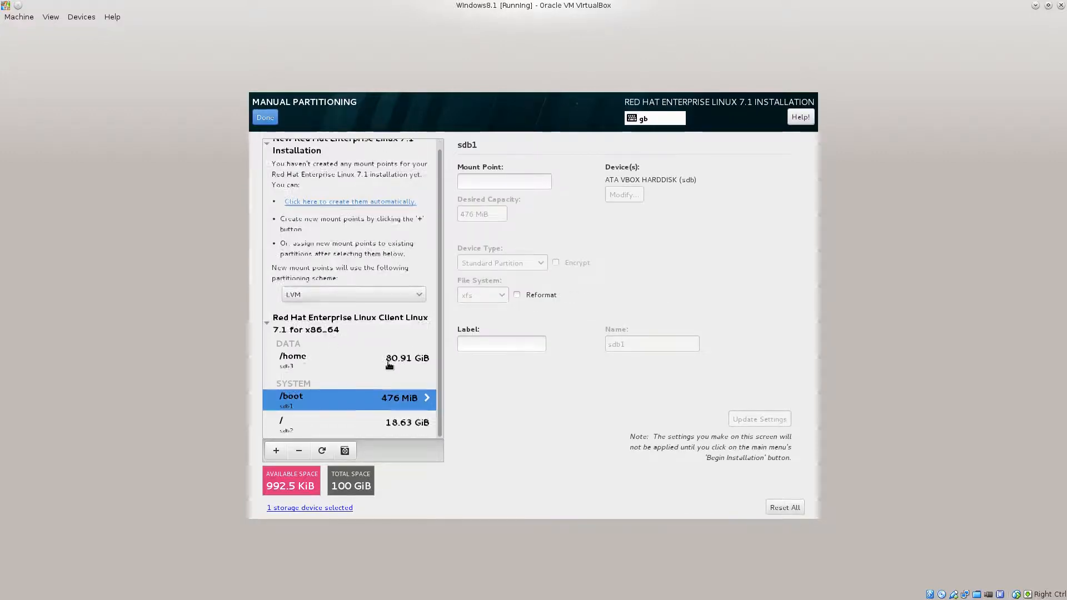
left_click(310, 361)
left_click(301, 449)
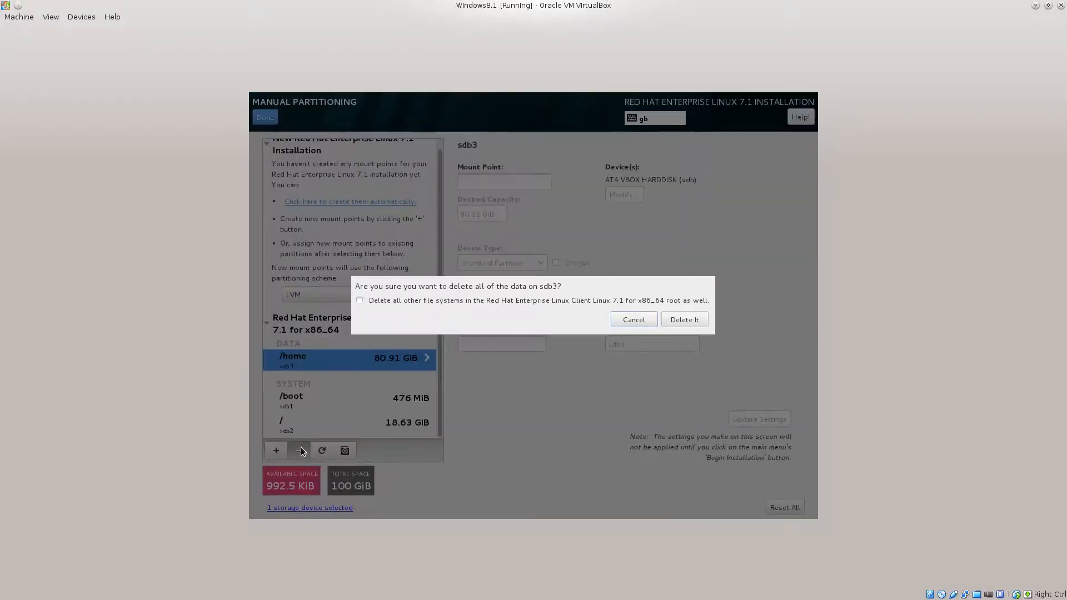
left_click(684, 319)
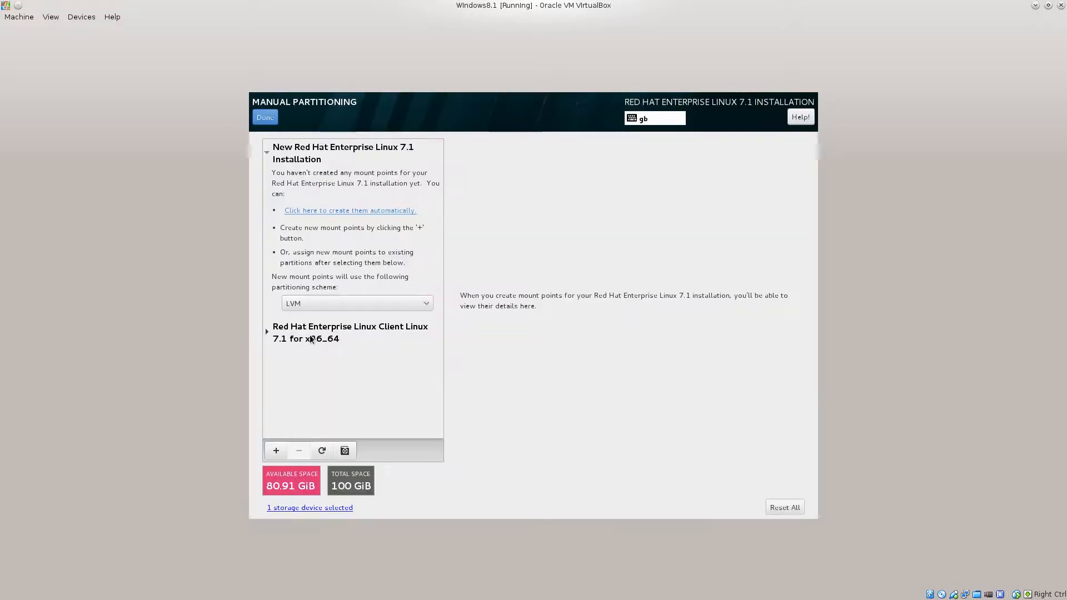
left_click(300, 450)
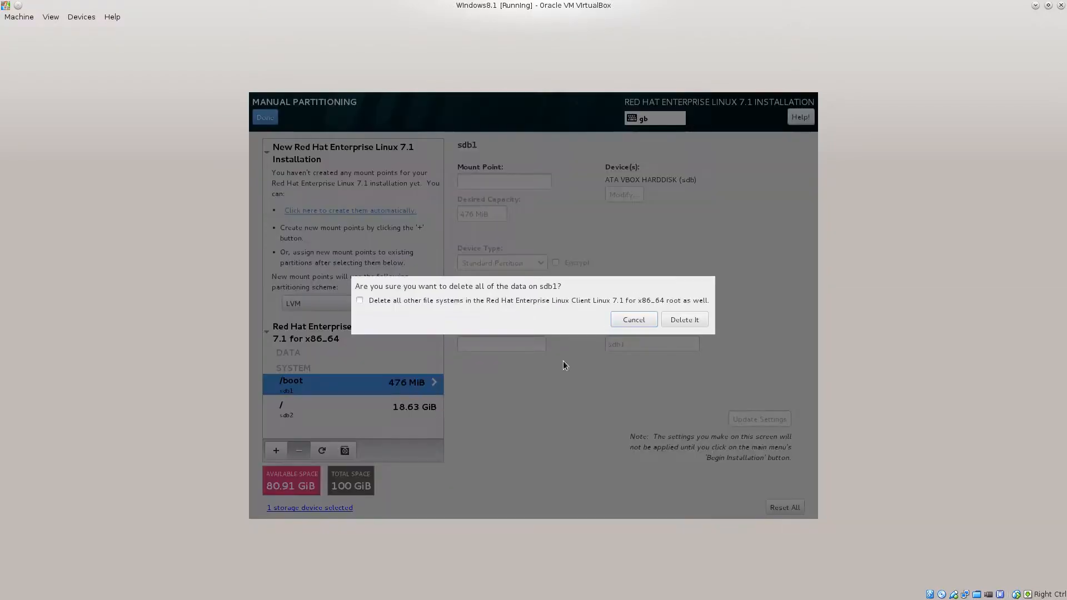
left_click(698, 321)
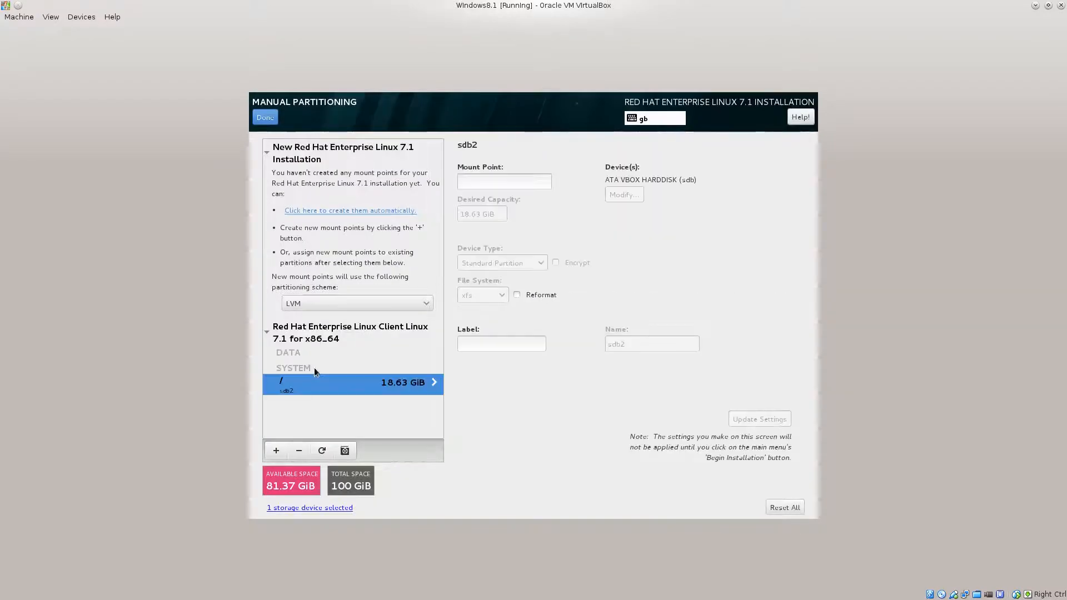
left_click(299, 451)
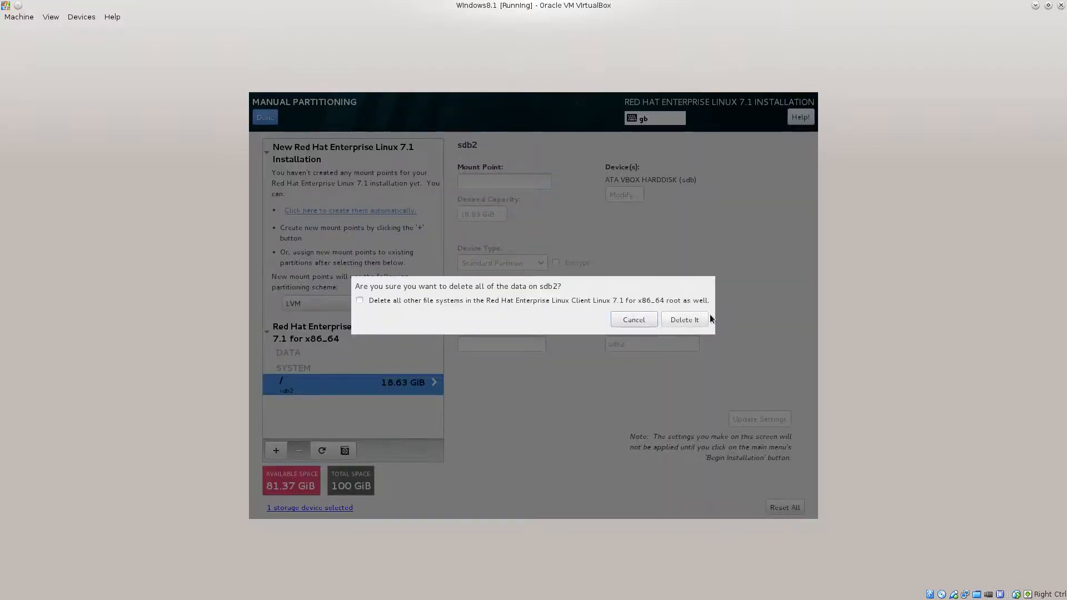
left_click(700, 322)
left_click(305, 306)
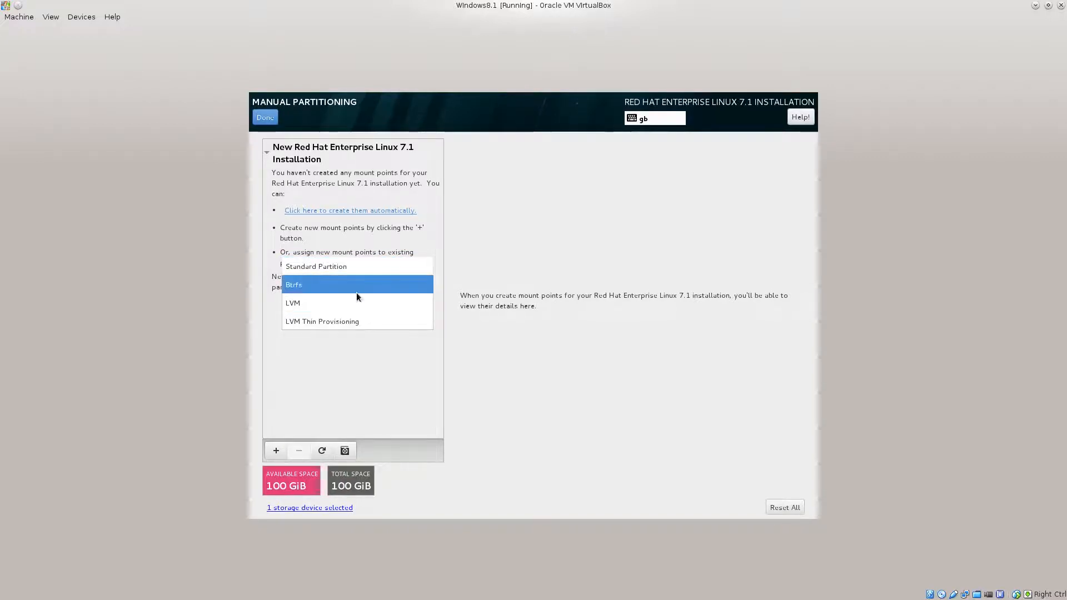
Try Standard Partition, return the scheme to LVM, and start adding a mount point.
left_click(365, 266)
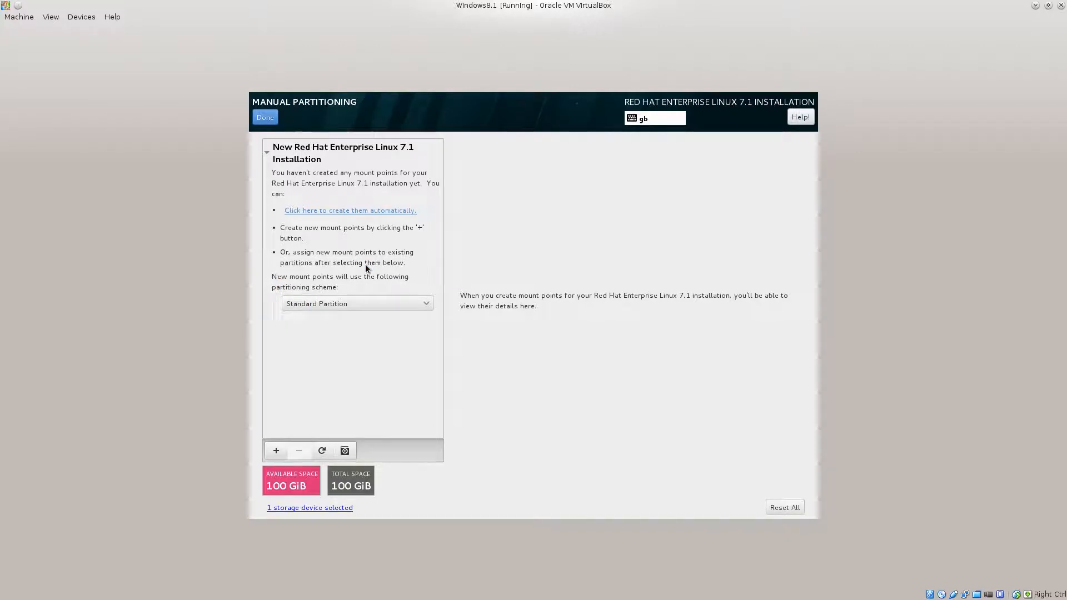
left_click(383, 303)
left_click(373, 341)
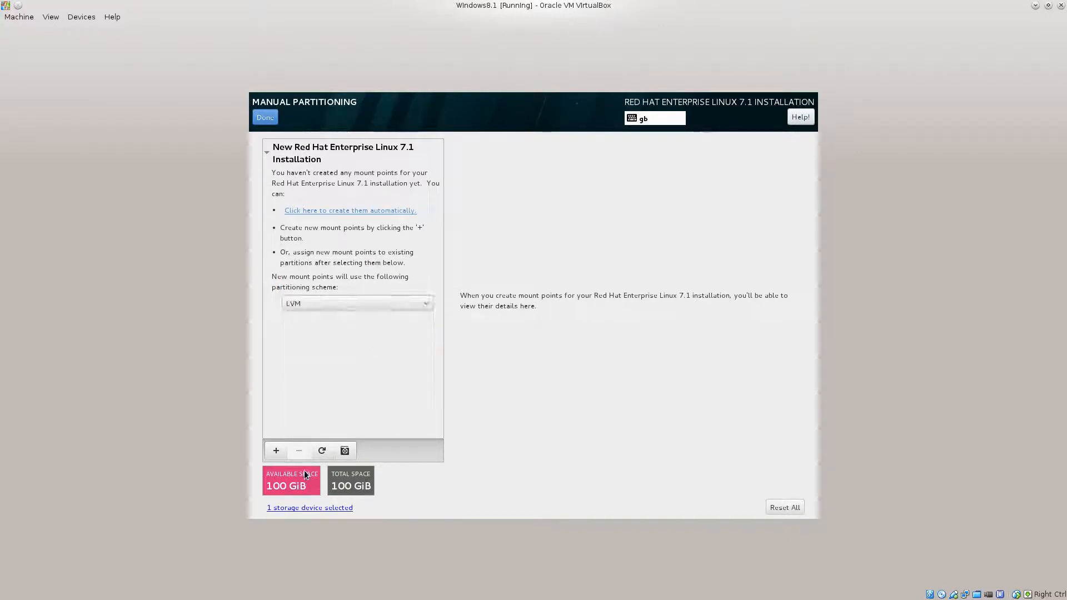
left_click(277, 451)
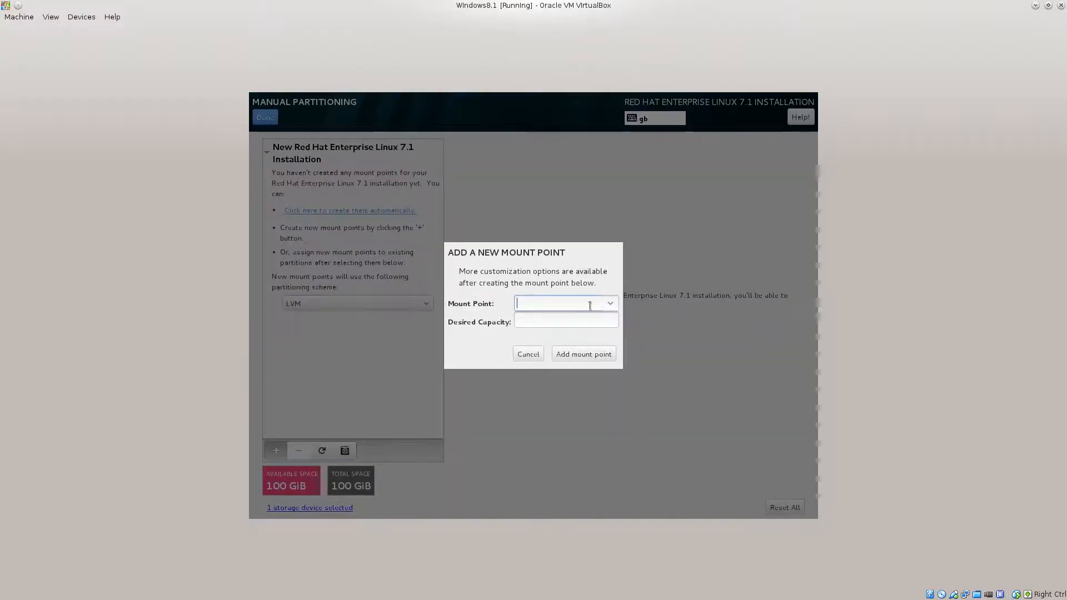
Add a / mount point with 20GB capacity, giving an 18.63 GiB rhel-root LVM volume.
left_click(614, 304)
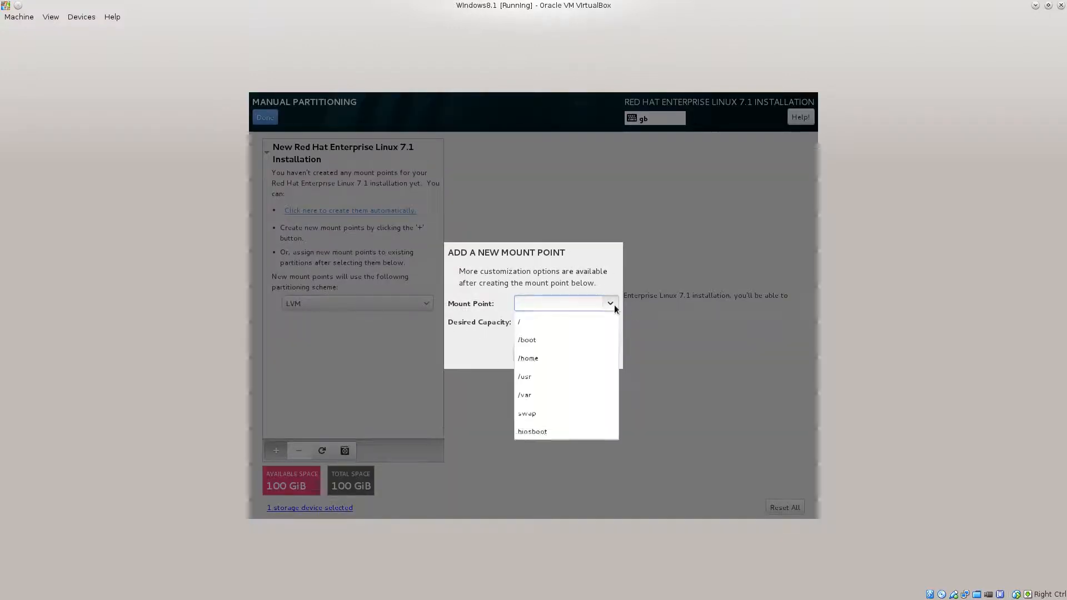
left_click(594, 327)
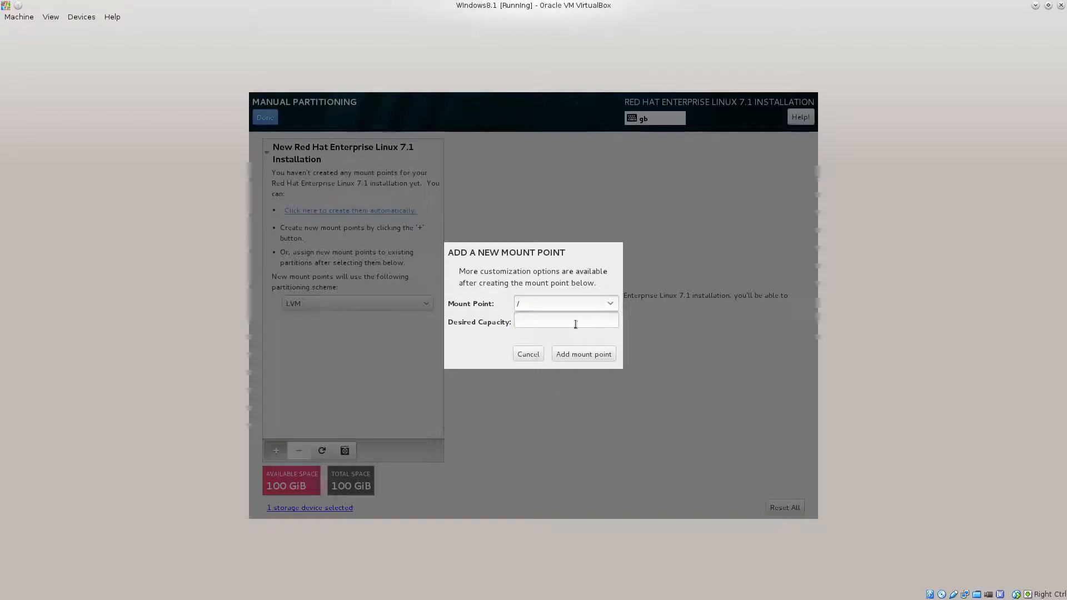
left_click(576, 324)
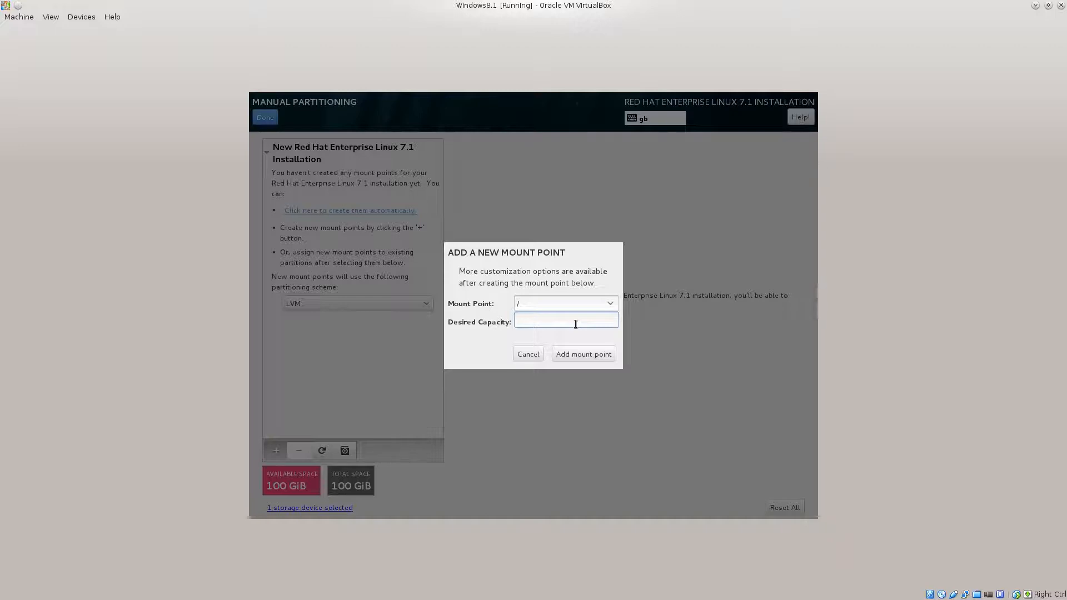
type("20GB")
left_click(609, 354)
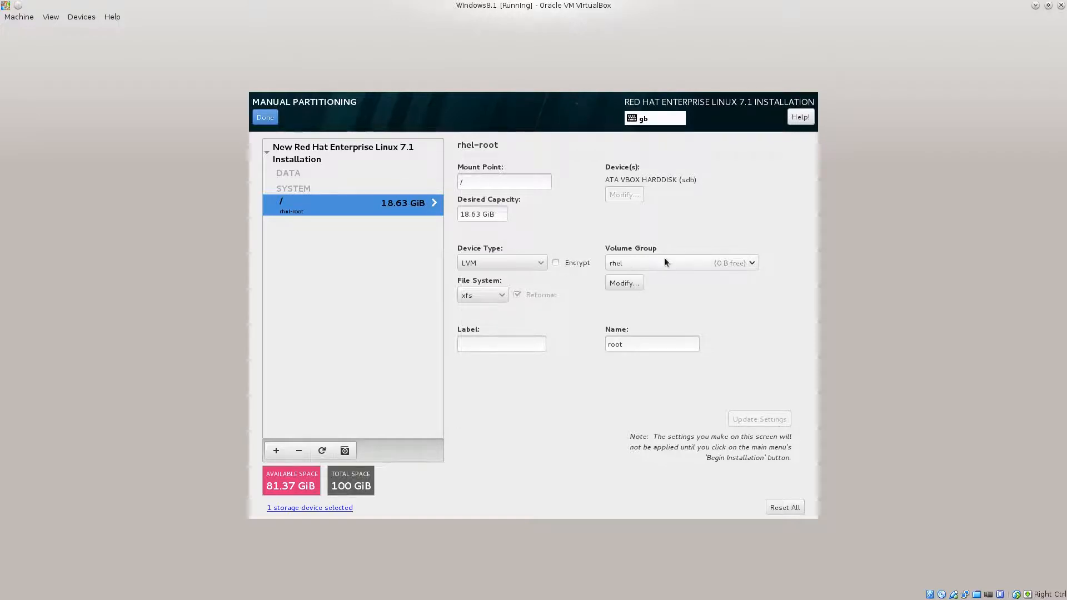
left_click(683, 261)
left_click(685, 260)
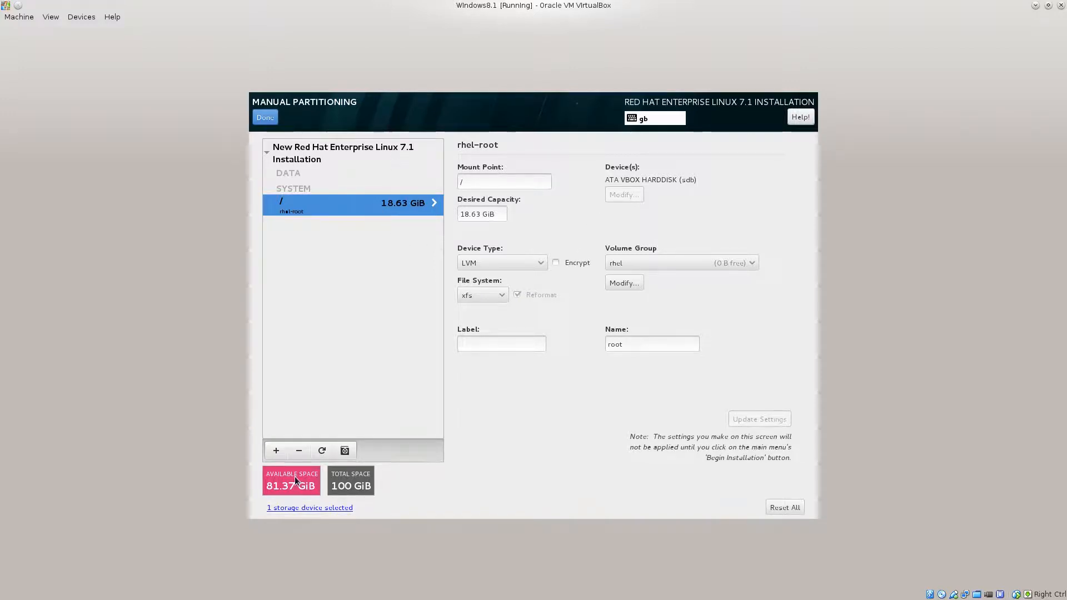
left_click(275, 450)
left_click(611, 303)
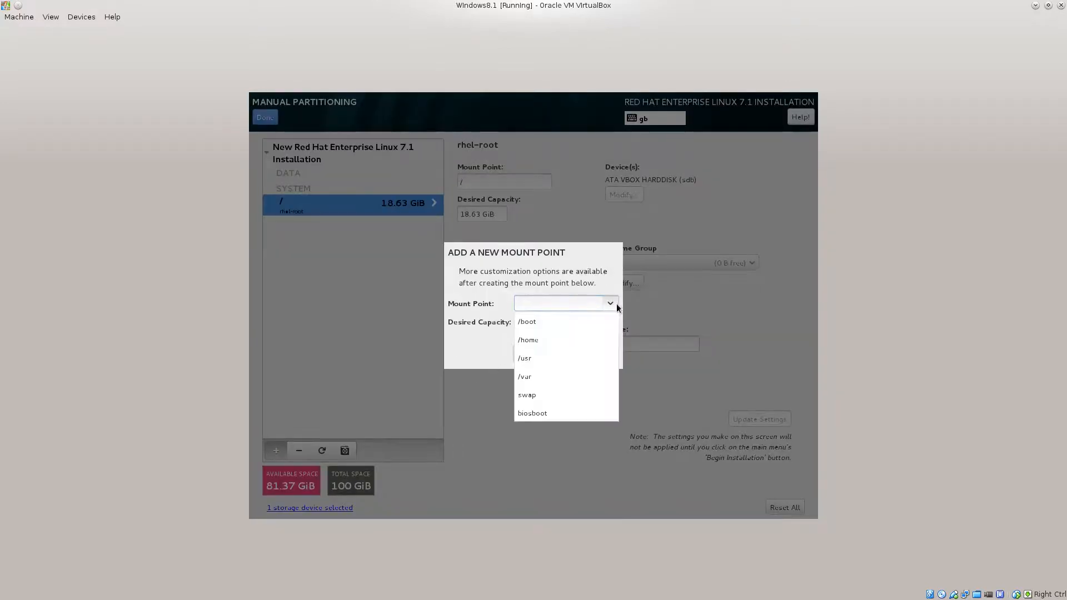
left_click(588, 326)
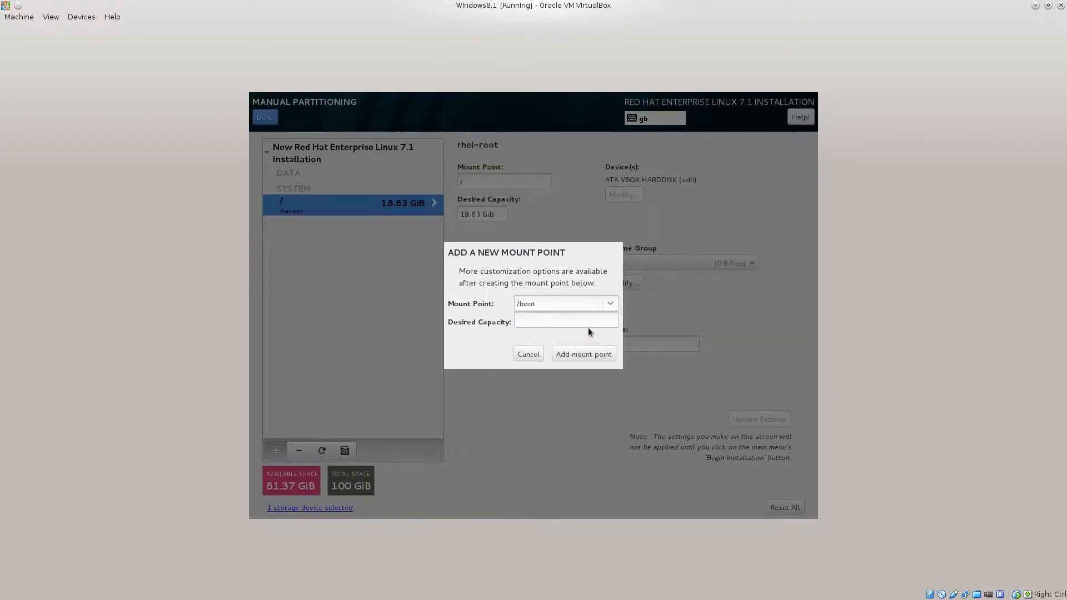
left_click(570, 351)
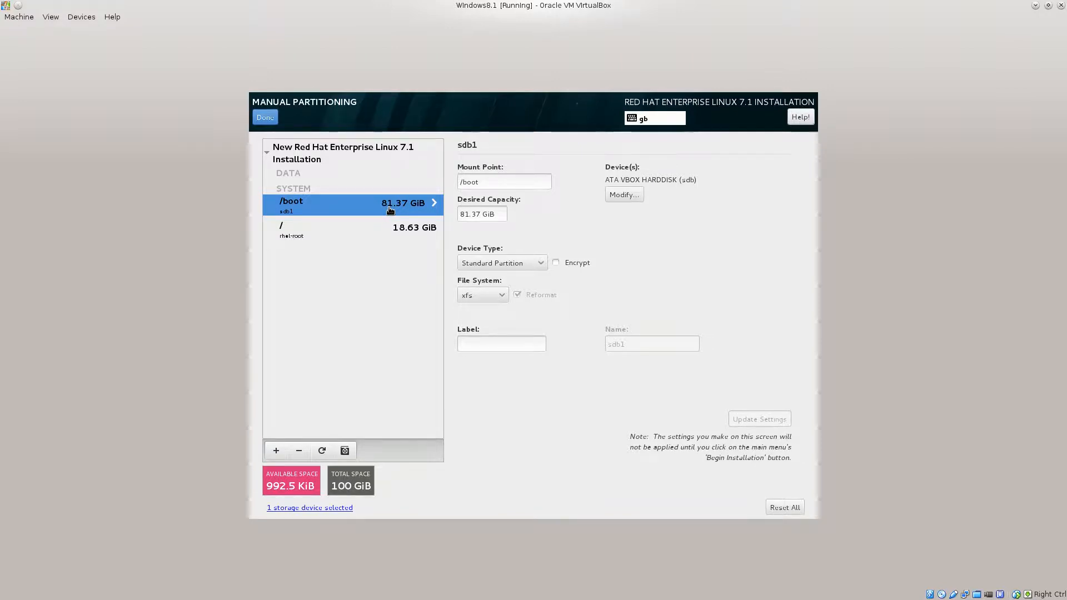
triple_click(498, 214)
left_click(299, 451)
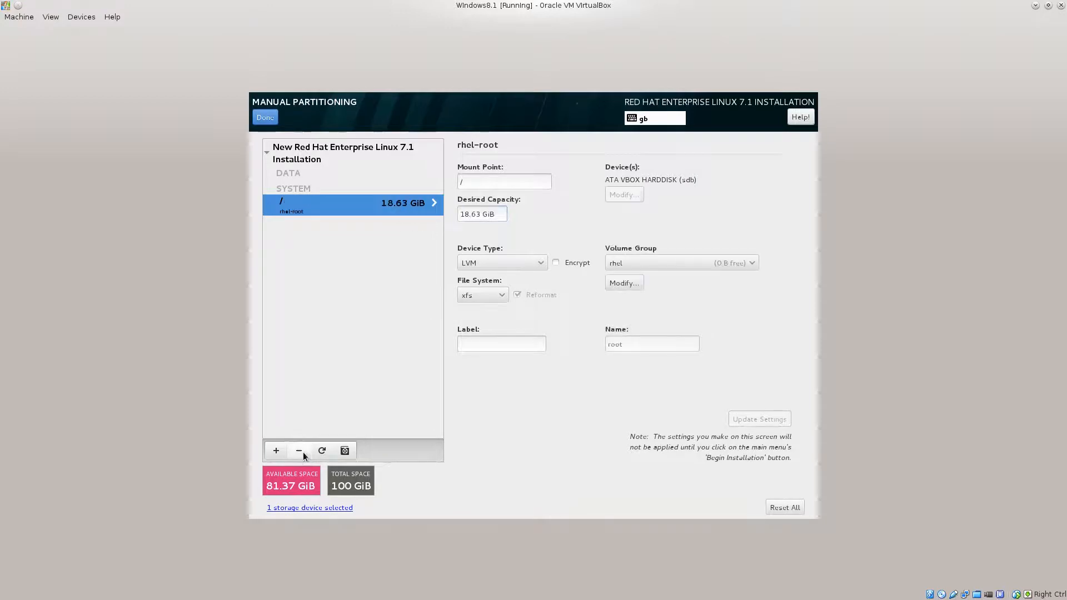
Add a /boot mount point with 500MB capacity, created as a 476 MiB sdb1 partition.
left_click(276, 451)
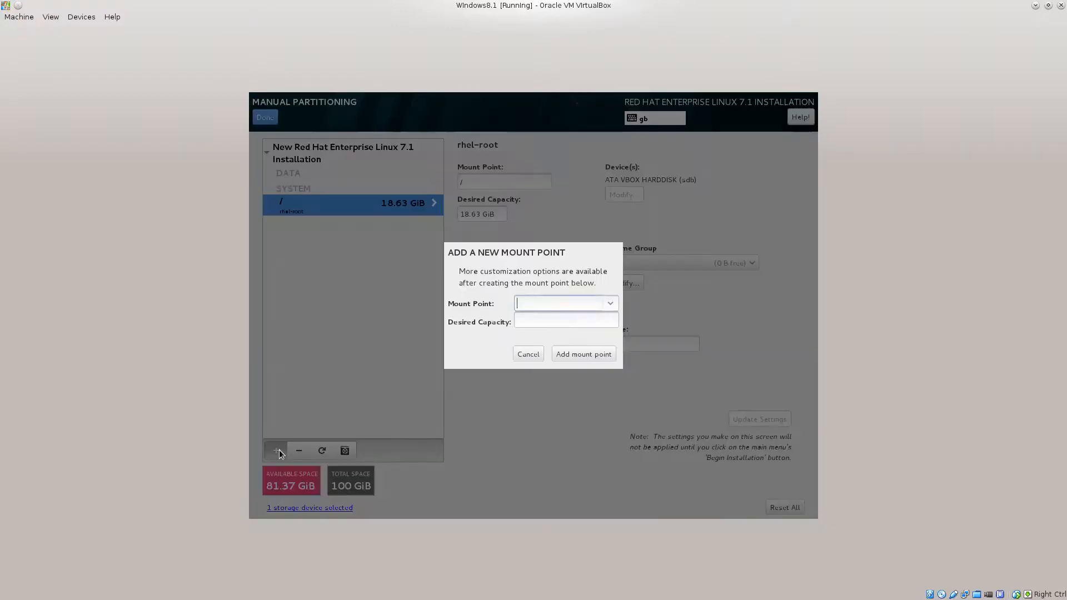
left_click(610, 304)
left_click(585, 328)
left_click(584, 322)
type("500")
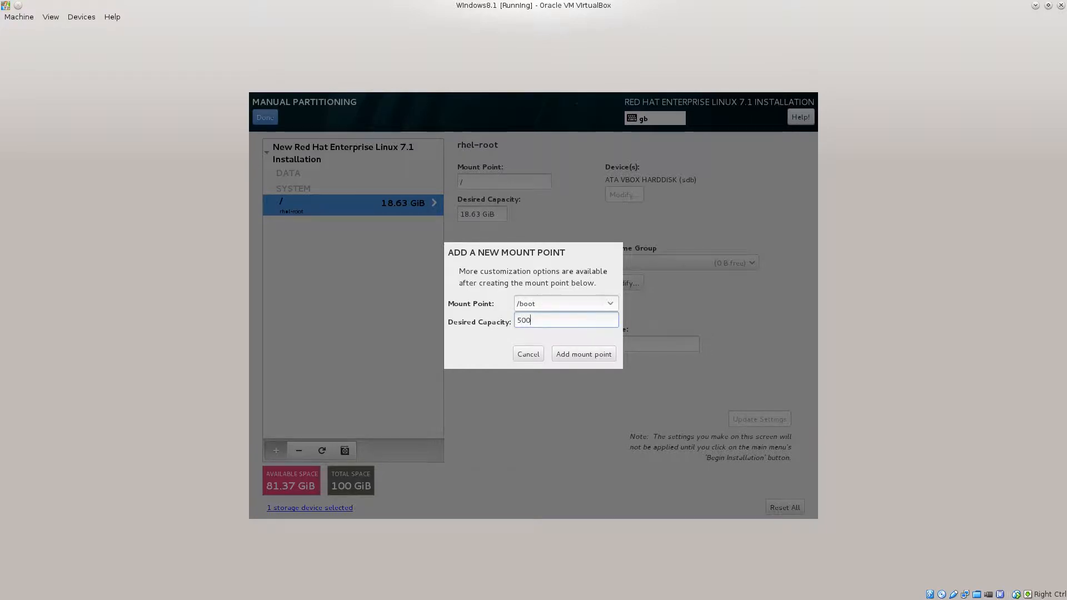
type("MB")
left_click(577, 356)
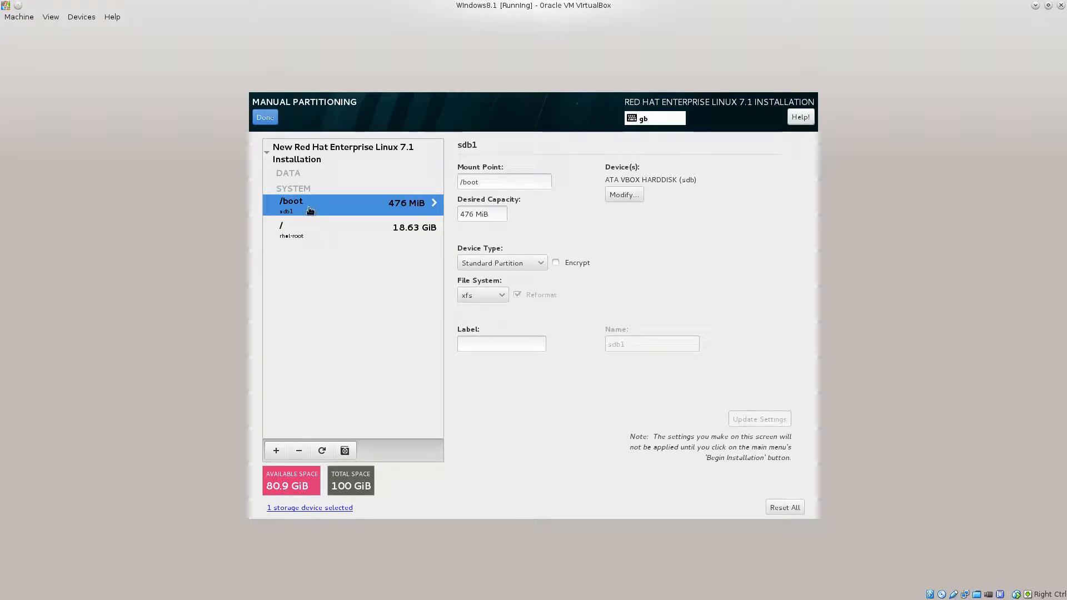
left_click(305, 232)
Add a /home mount point with 80GB capacity, giving a 74.51 GiB rhel-home volume.
left_click(277, 452)
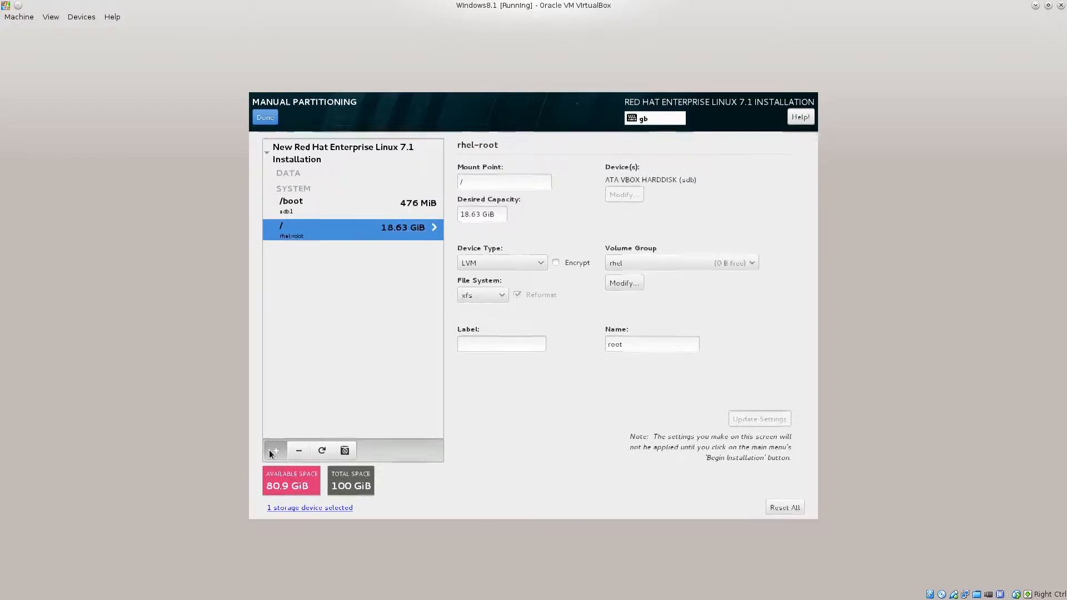
left_click(616, 305)
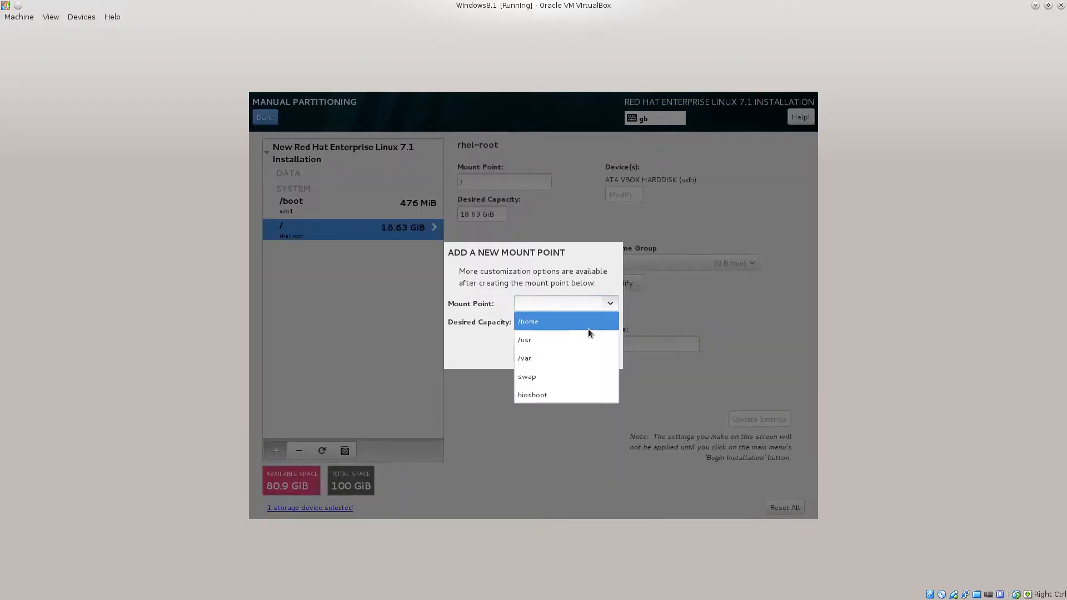
left_click(588, 329)
left_click(591, 320)
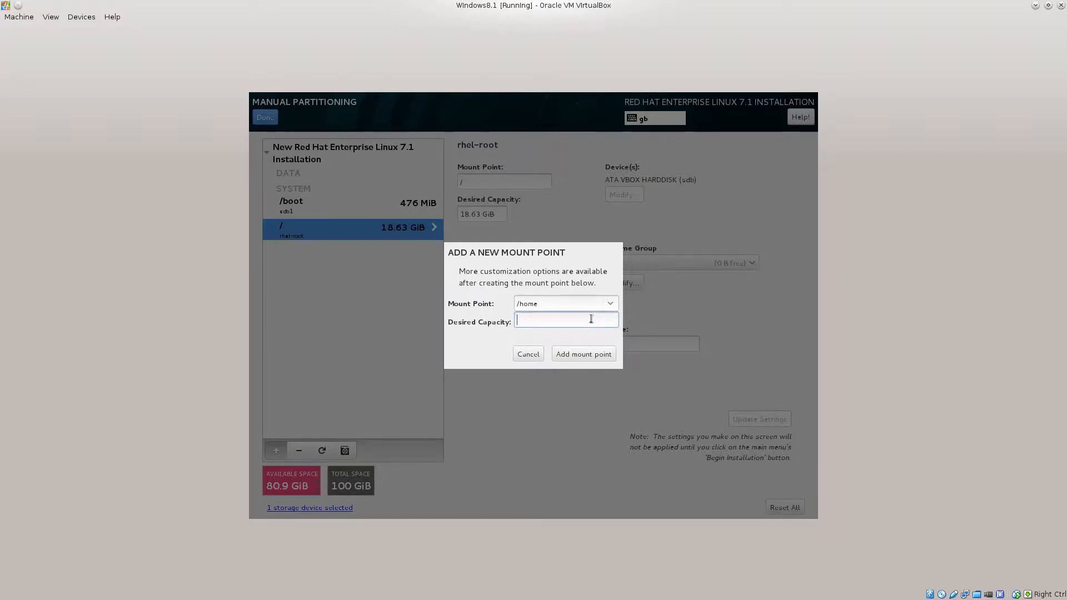
type("80")
key("BackSpace")
key("BackSpace")
type("80")
key("BackSpace")
type("0 GB")
key("BackSpace")
left_click(573, 355)
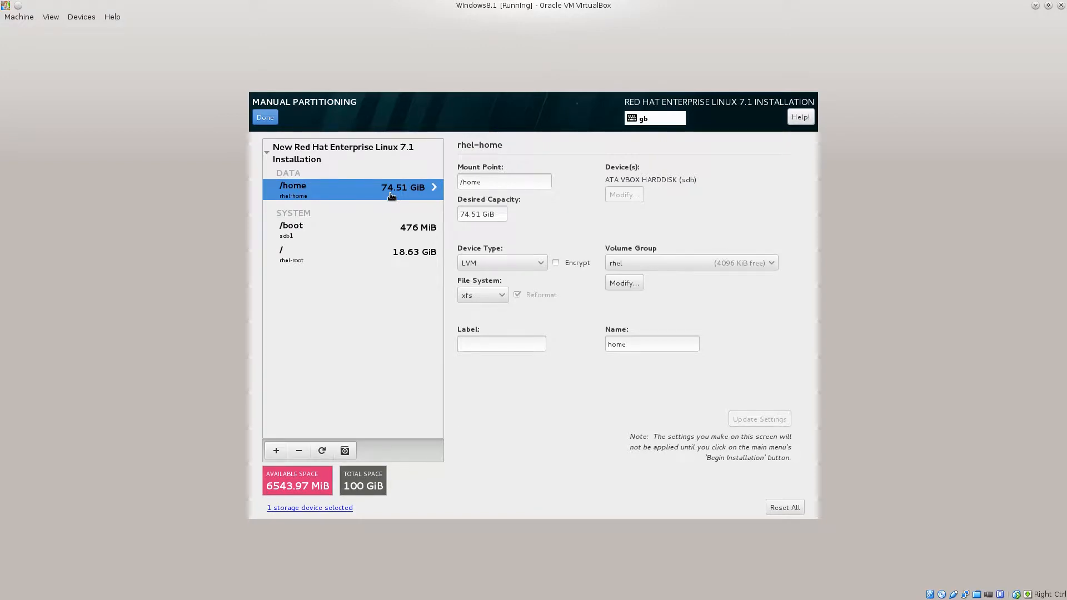
Highlight the /home volume's capacity value in its settings.
double_click(487, 216)
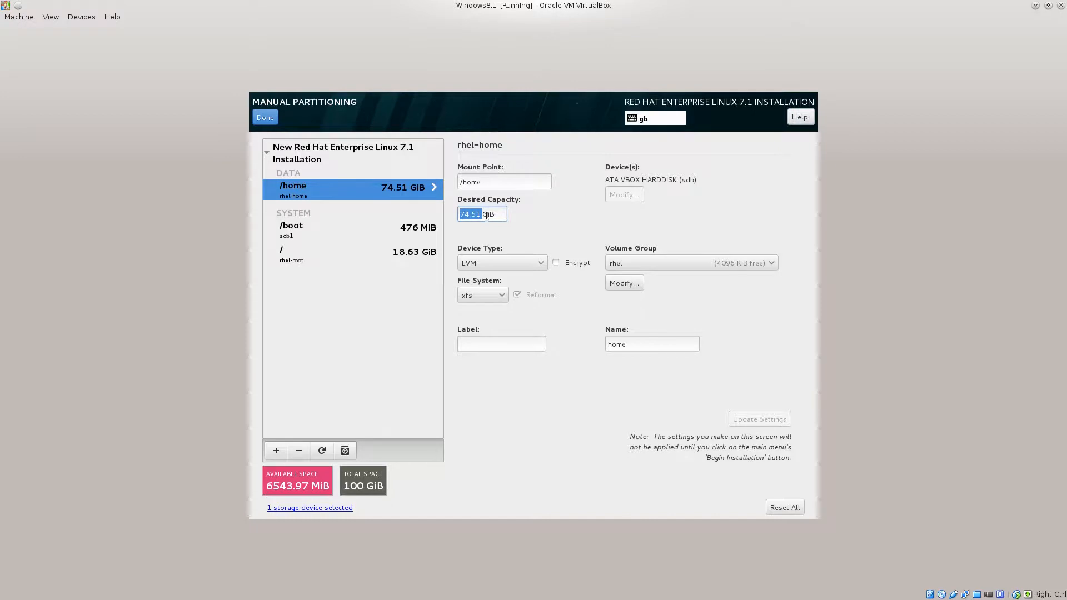
left_click(461, 216)
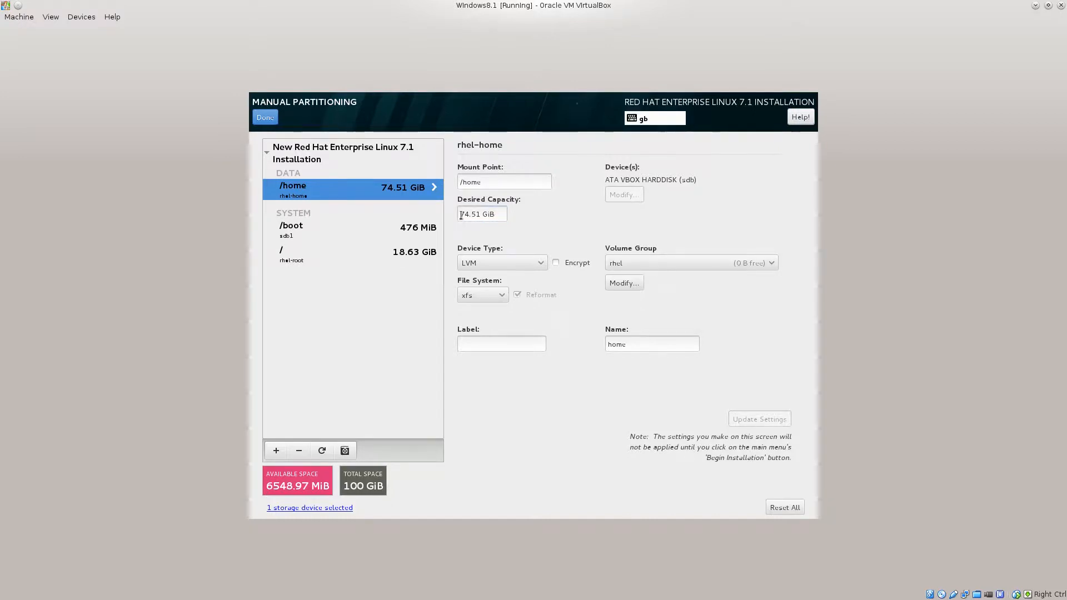
left_click_drag(461, 216, 485, 211)
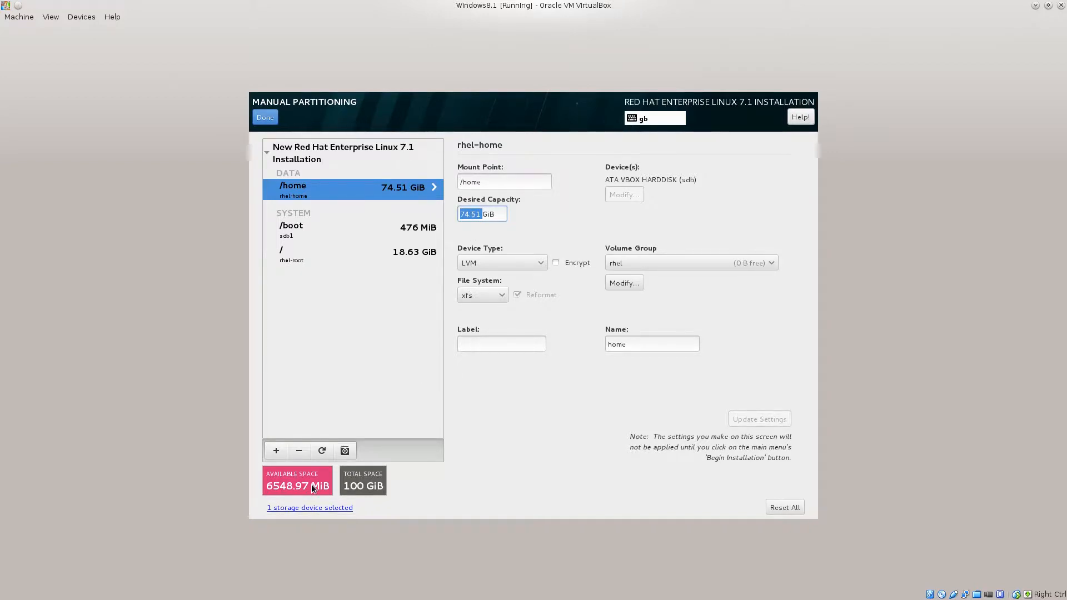
Add a swap mount point with blank capacity, creating a 6548 MiB rhel-swap volume.
left_click(276, 451)
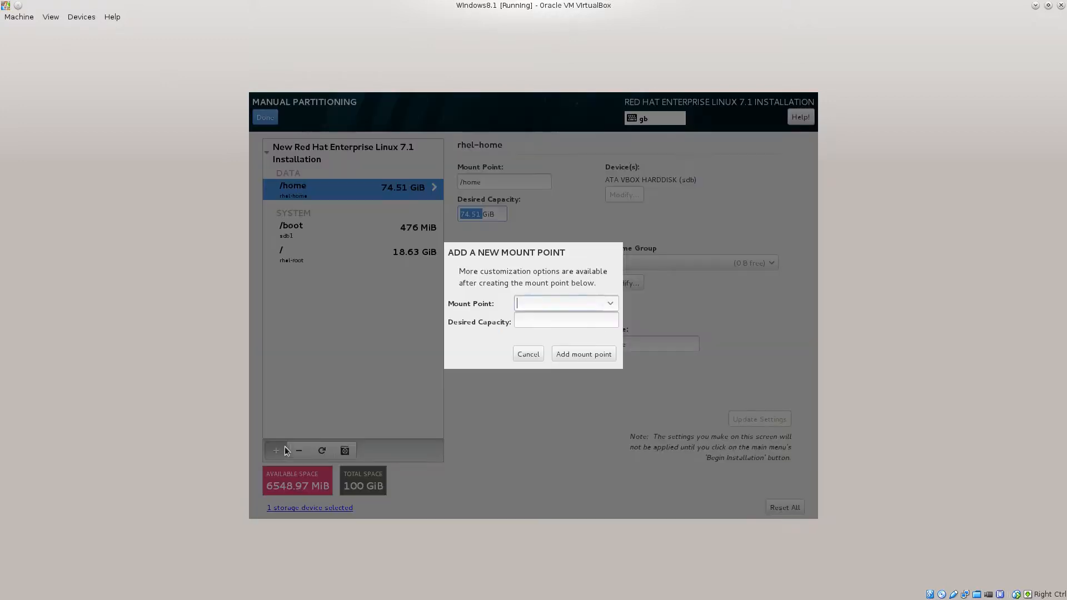
left_click(610, 304)
left_click(577, 361)
left_click(574, 356)
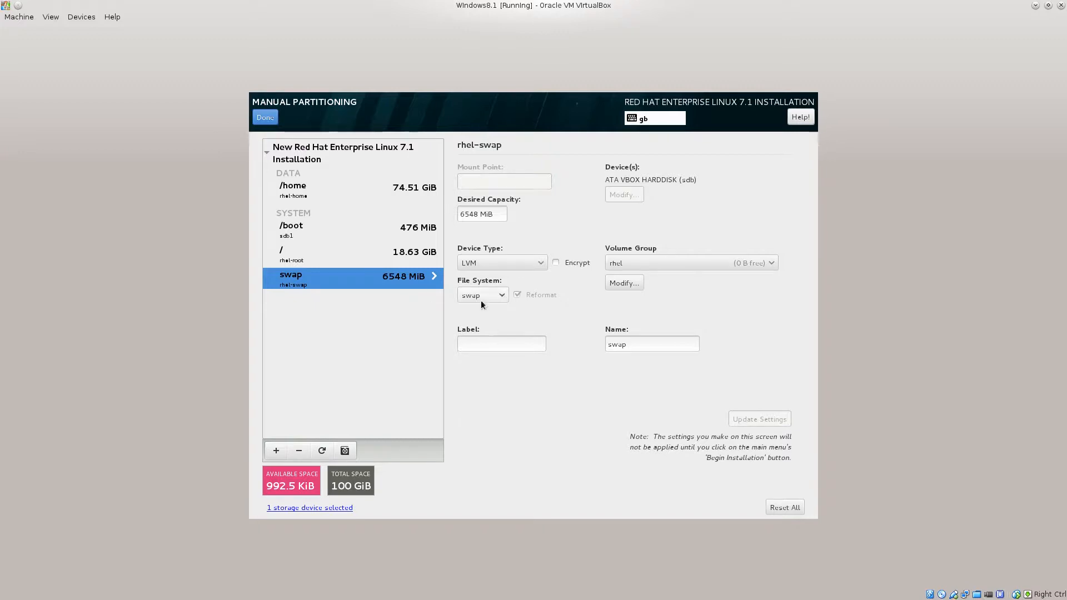
left_click(489, 345)
left_click(639, 348)
left_click_drag(639, 348, 599, 342)
Review the /home, /boot, / and swap entries one after another.
left_click(299, 189)
left_click(295, 237)
left_click(292, 257)
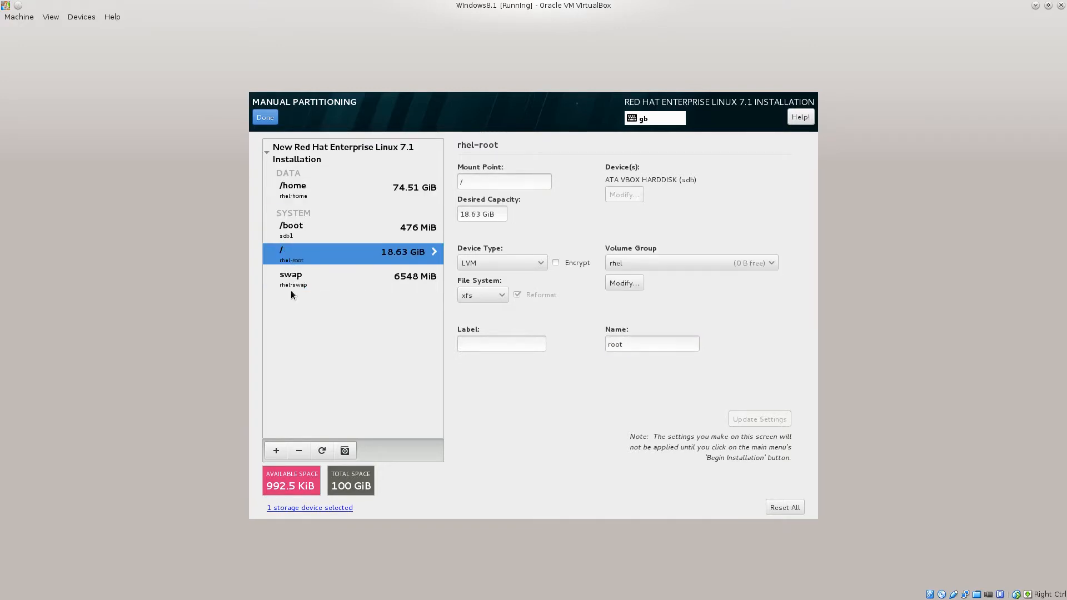
left_click(292, 283)
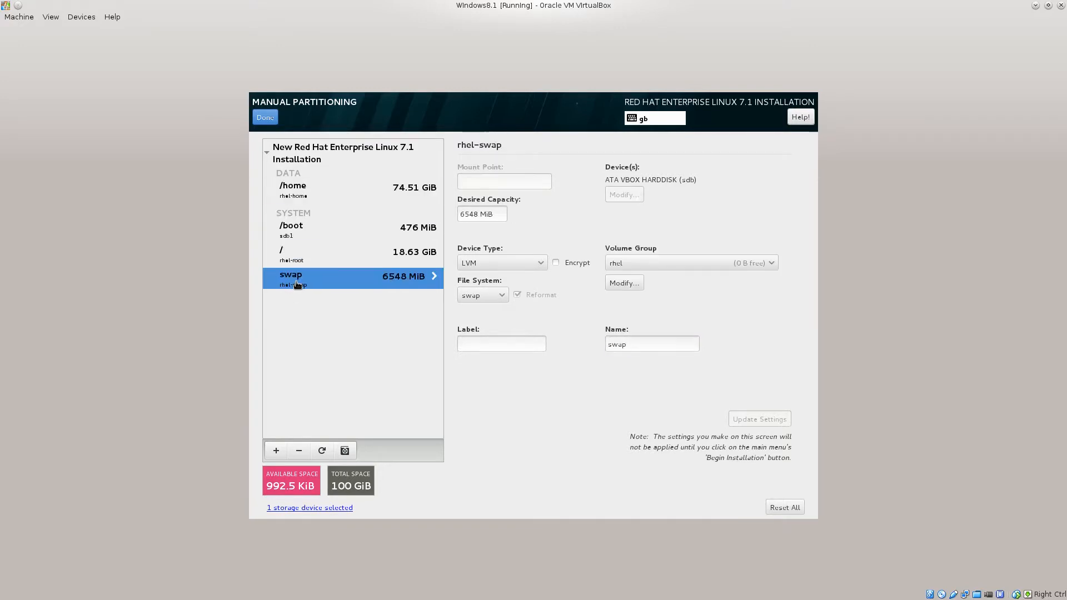
Finish the custom /boot, /, /home and swap layout, scroll through the Summary of Changes, and accept it.
left_click(271, 117)
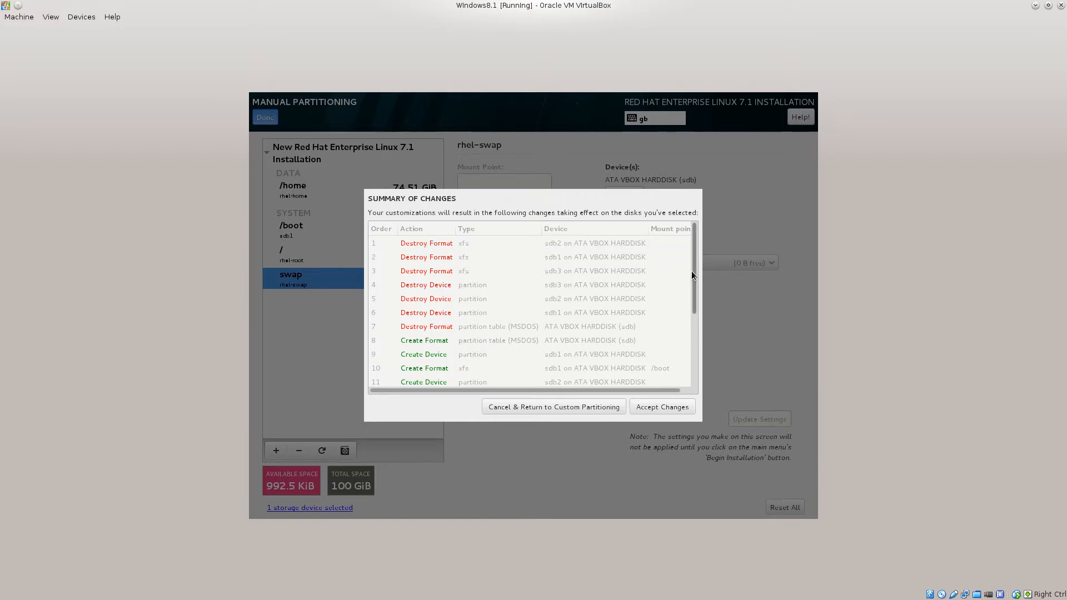
left_click_drag(694, 271, 692, 336)
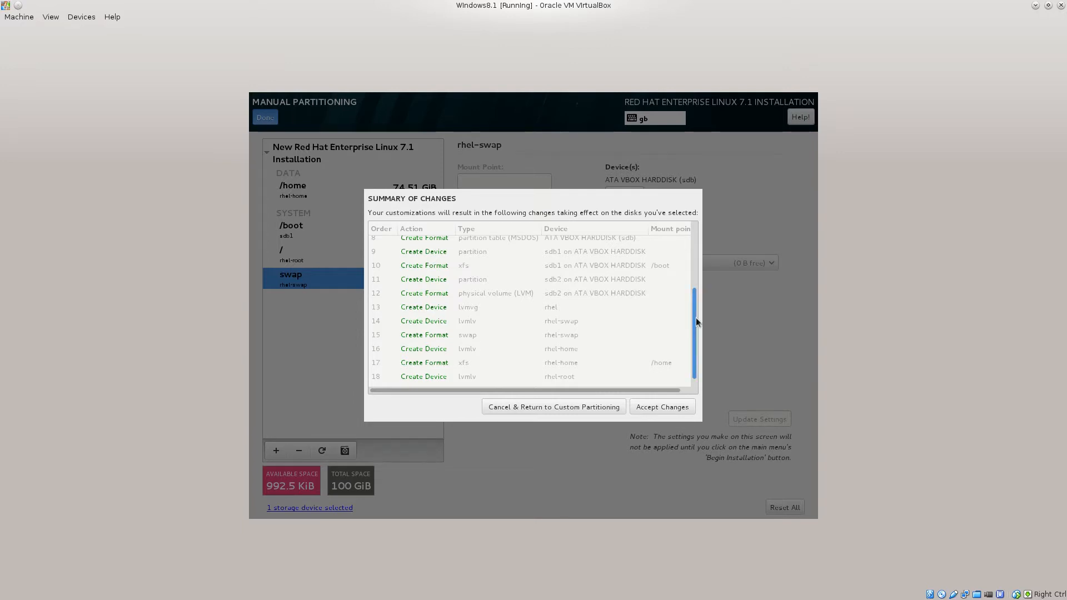
left_click_drag(696, 318, 699, 234)
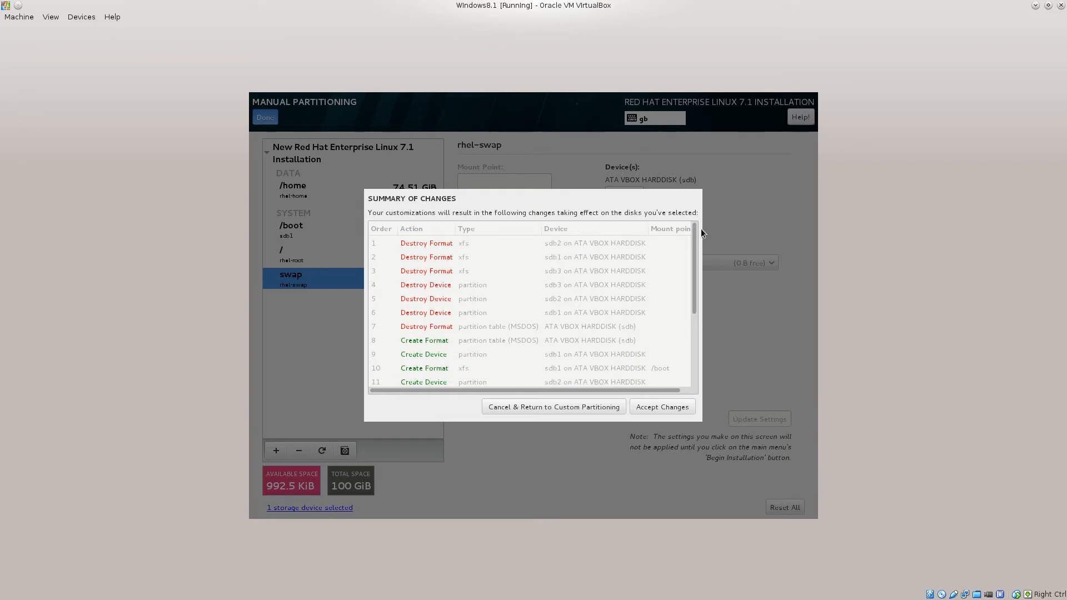
left_click(645, 407)
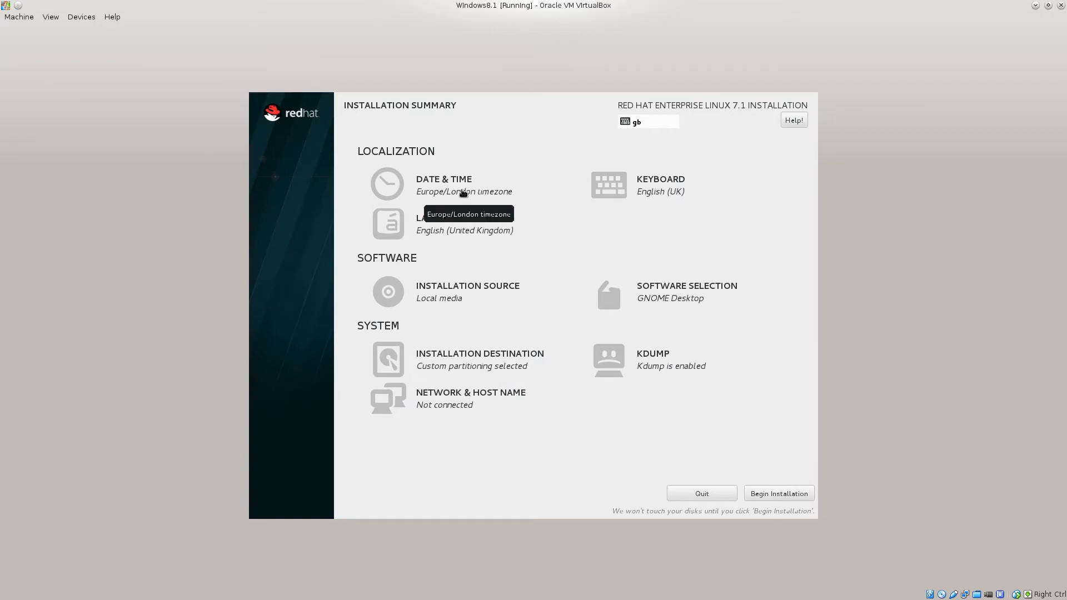
Begin the RHEL 7.1 installation with Custom partitioning, GNOME Desktop and Europe/London timezone.
left_click(802, 492)
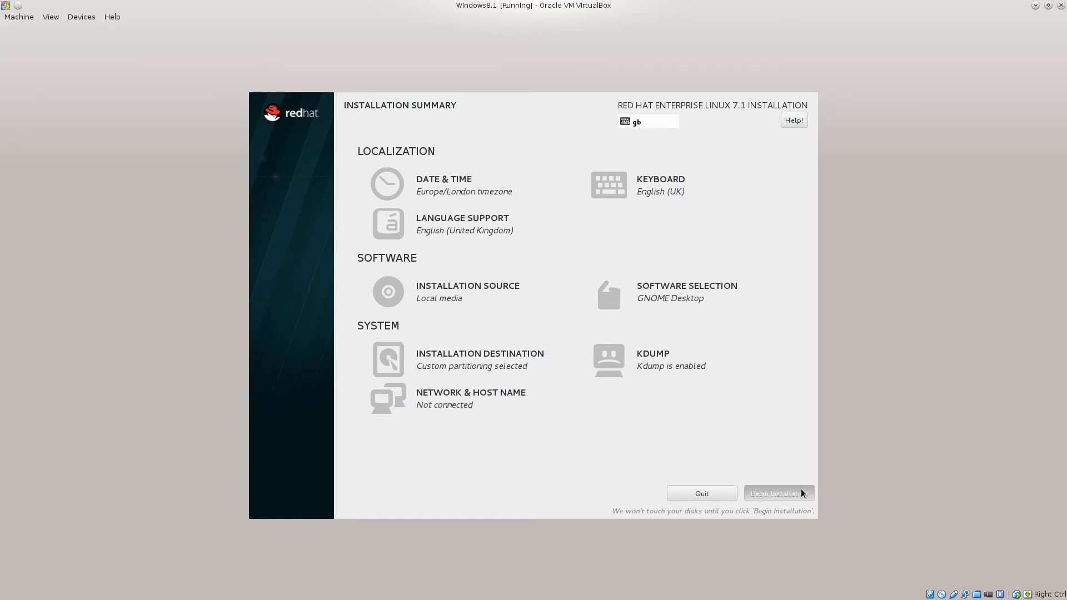